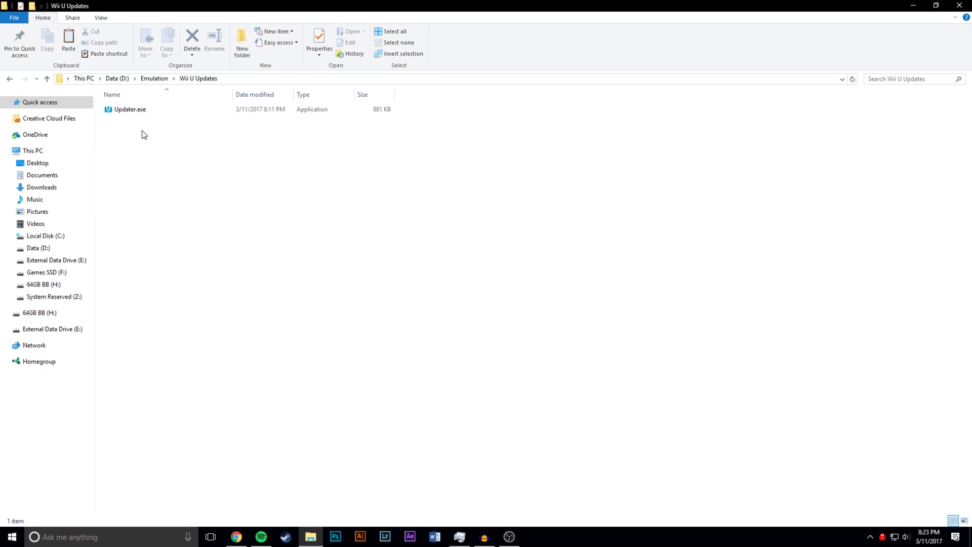
Step: Run Updater.exe and install the application into the Wii U Updates folder under Emulation on the Data (D:) drive
double_click(156, 110)
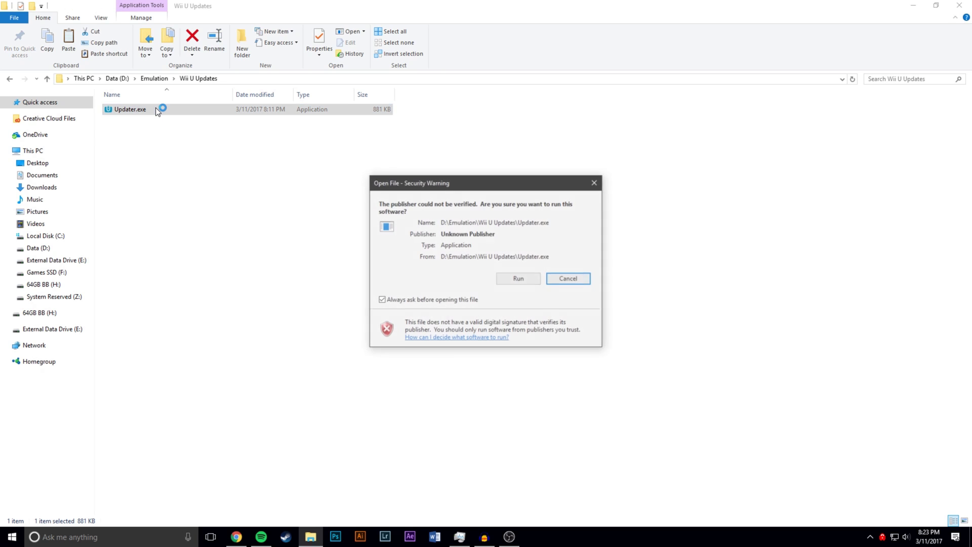
click(523, 282)
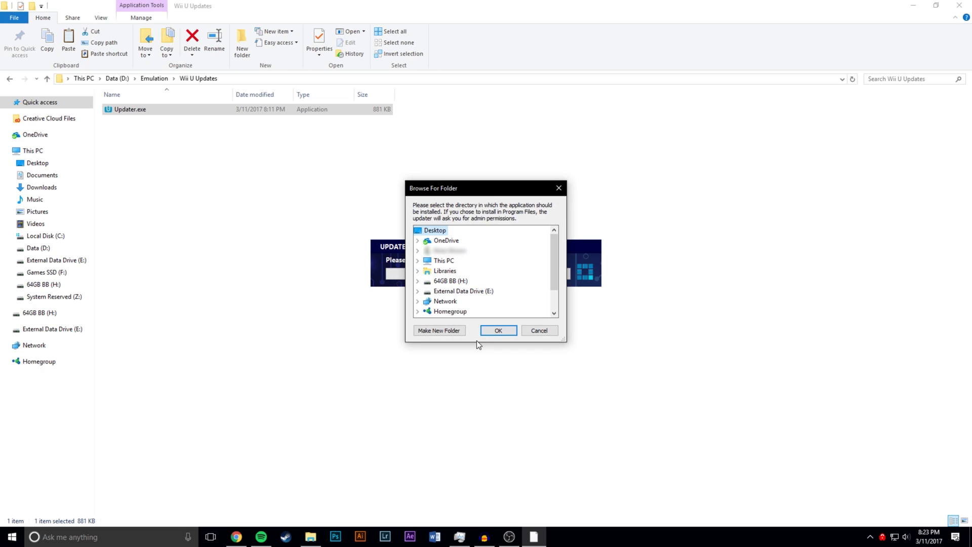
click(418, 260)
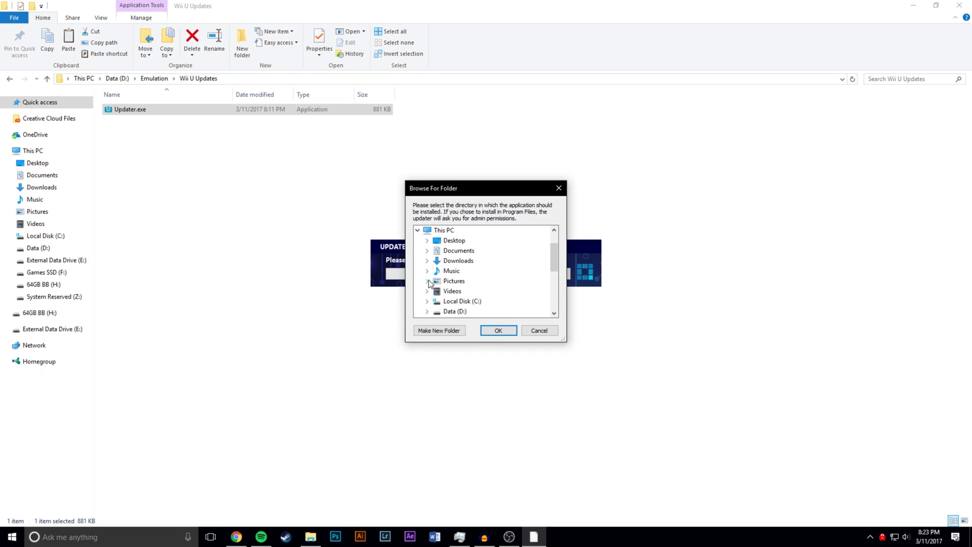
click(426, 311)
click(439, 275)
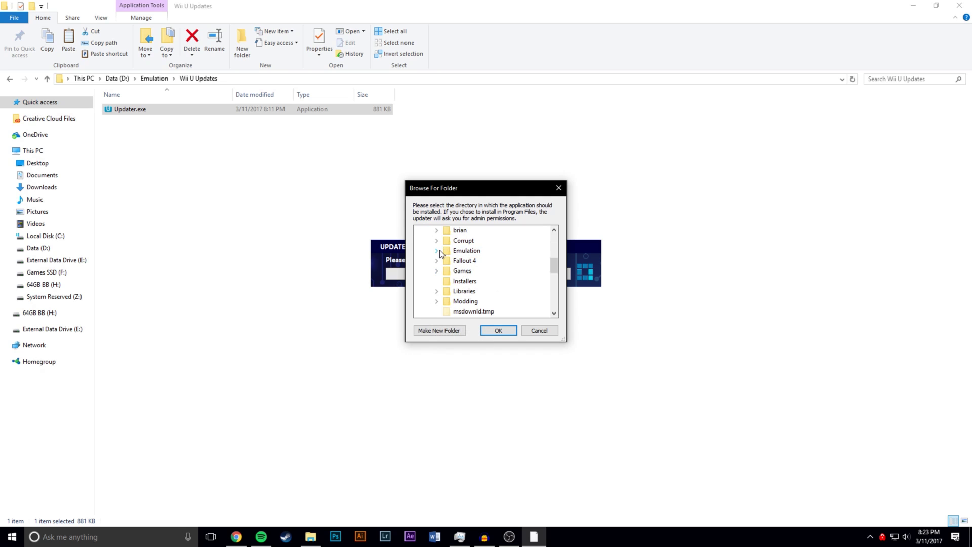
scroll(463, 269, down, 4)
click(471, 271)
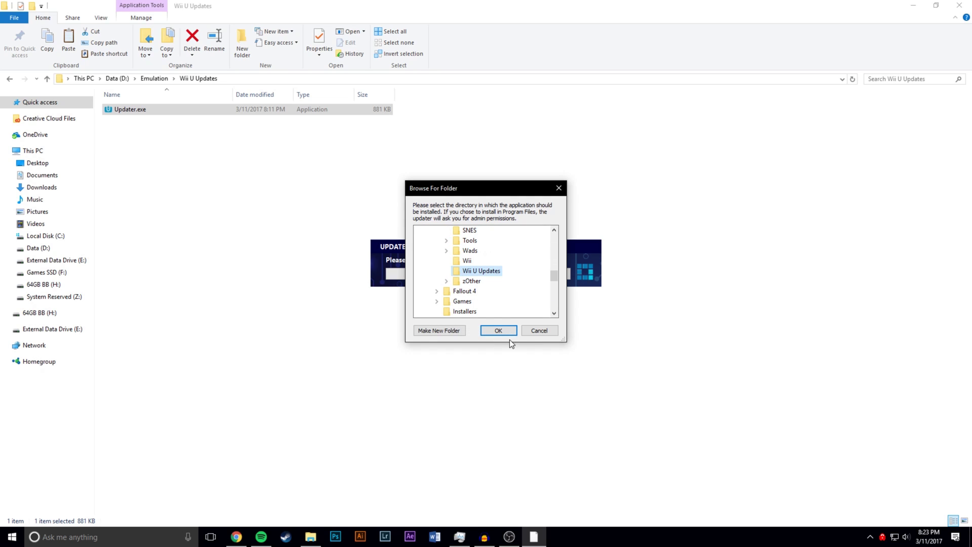
click(498, 331)
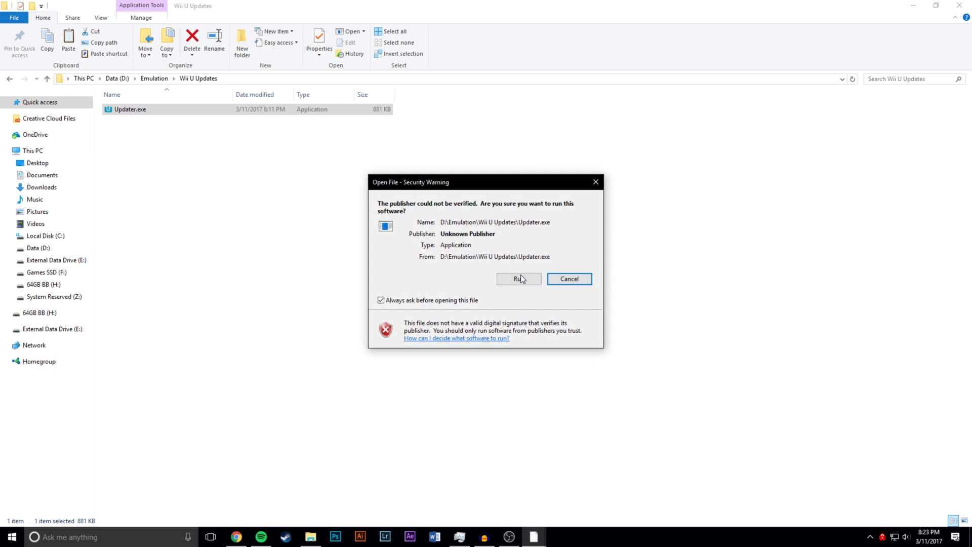
click(521, 276)
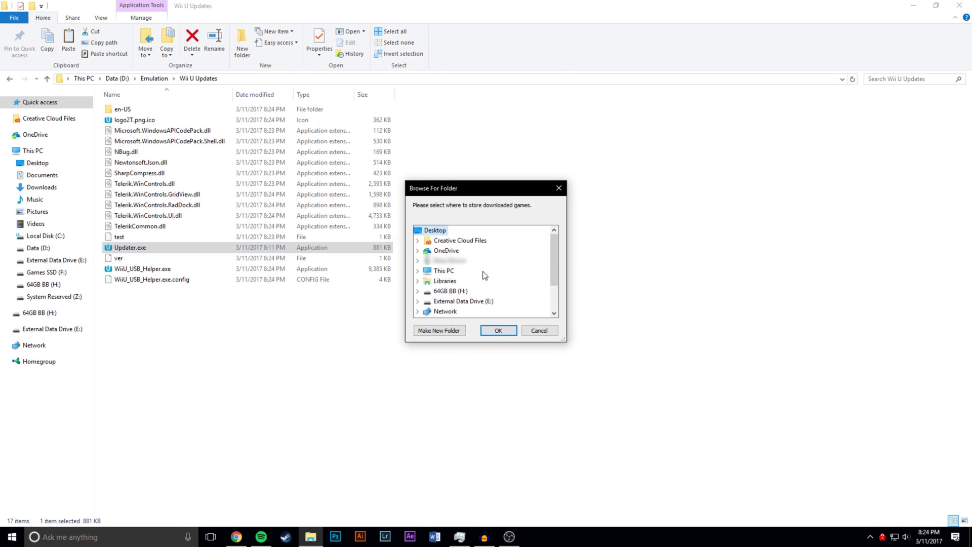
Step: Create a Downloads folder inside Emulation\Wii U Updates on Data (D:) and set it as the storage location for downloaded games
click(418, 271)
scroll(430, 253, down, 2)
click(427, 250)
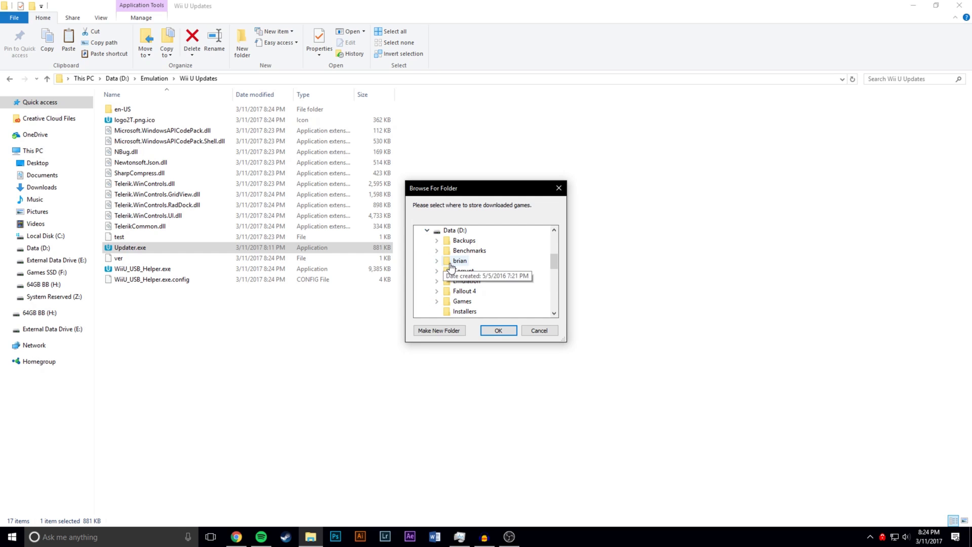
scroll(448, 243, down, 6)
scroll(447, 243, up, 5)
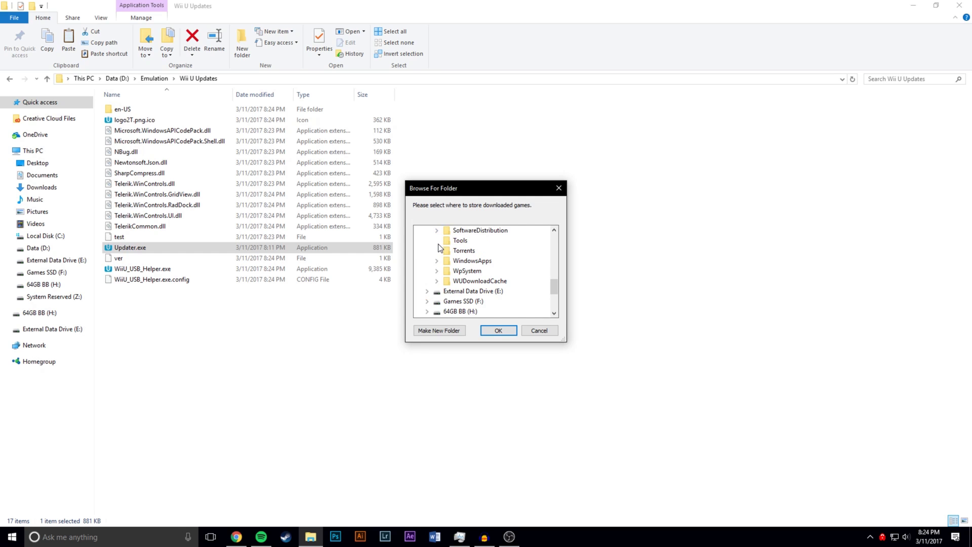
click(437, 250)
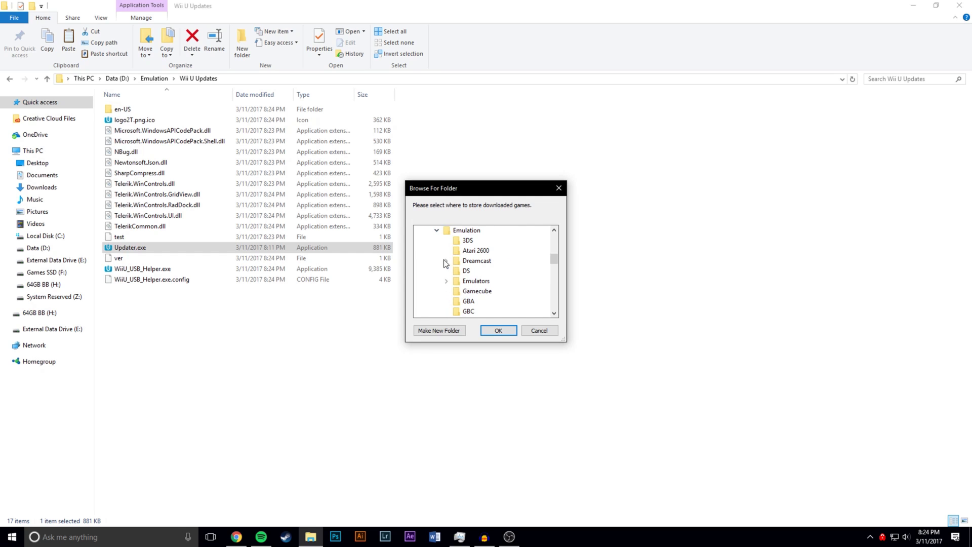
scroll(461, 284, down, 4)
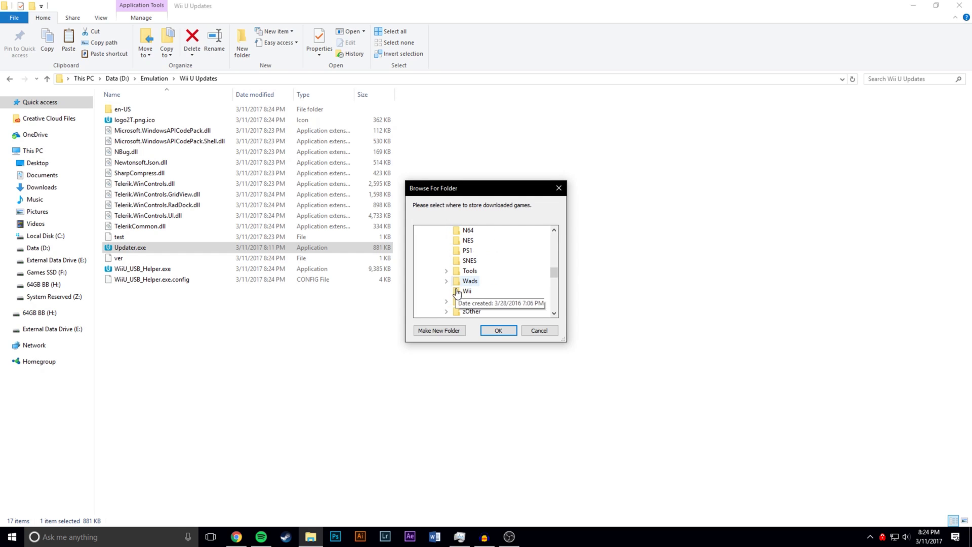
click(473, 300)
click(445, 332)
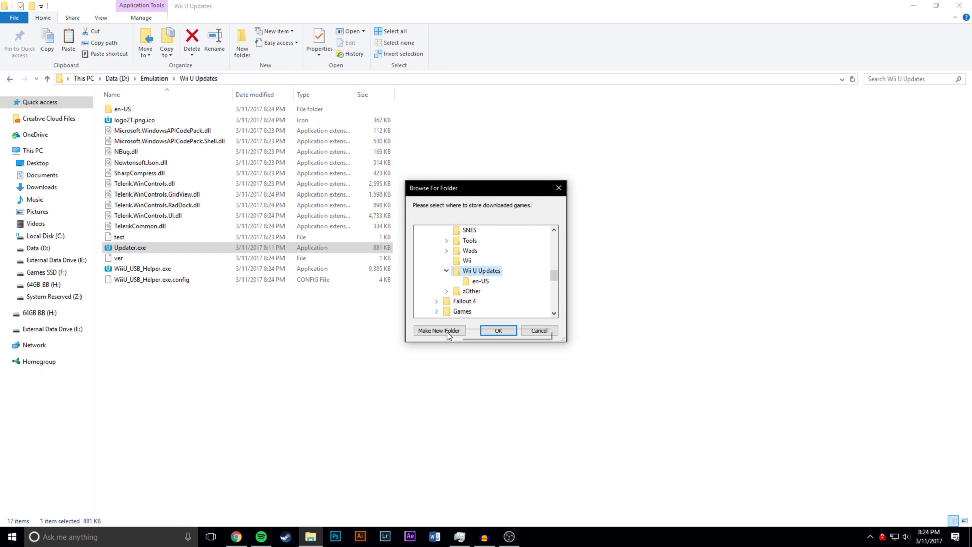
text(Downloads)
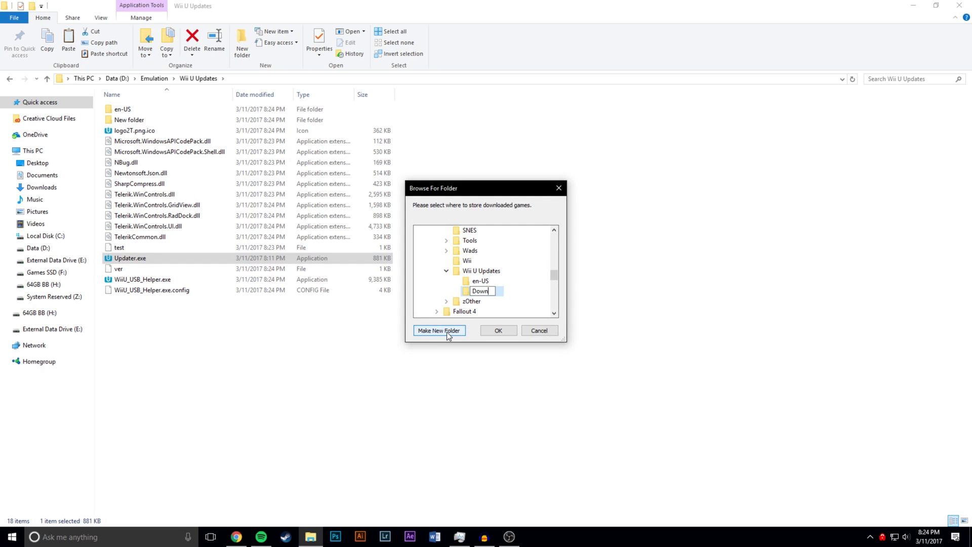
key(Return)
key(Return)
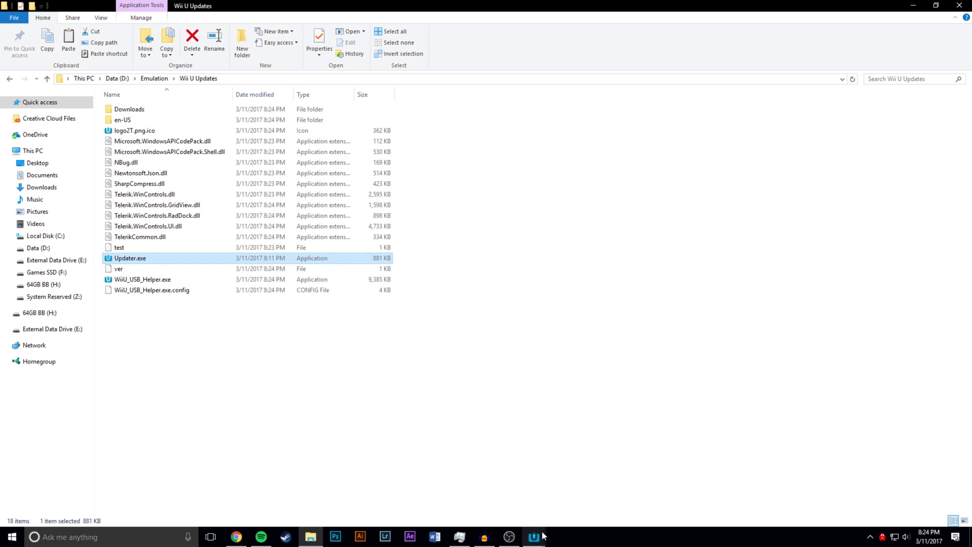
Step: Switch to Wii U USB Helper, search the library for "Mario kart 8" and select the MARIO KART 8 title
click(586, 490)
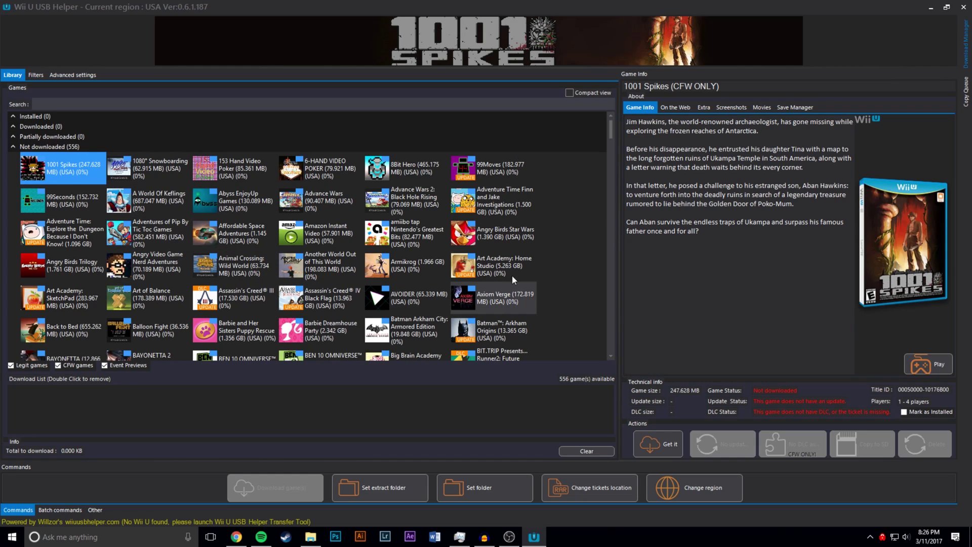
click(422, 104)
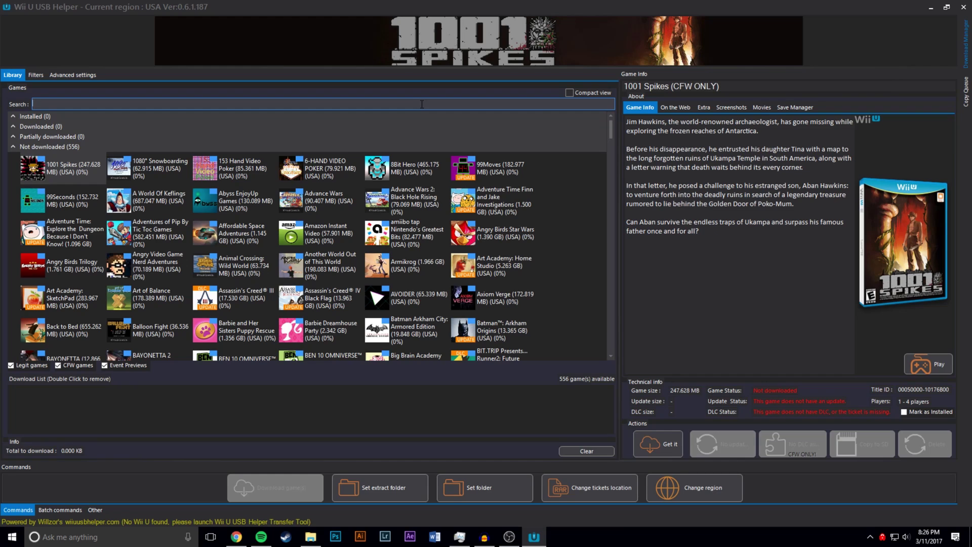
text(Mario )
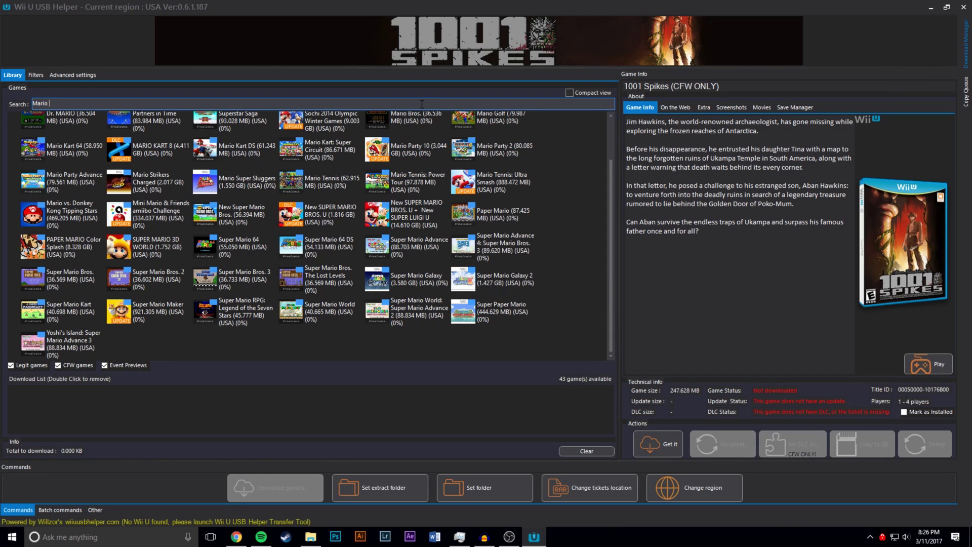
text(kart 8)
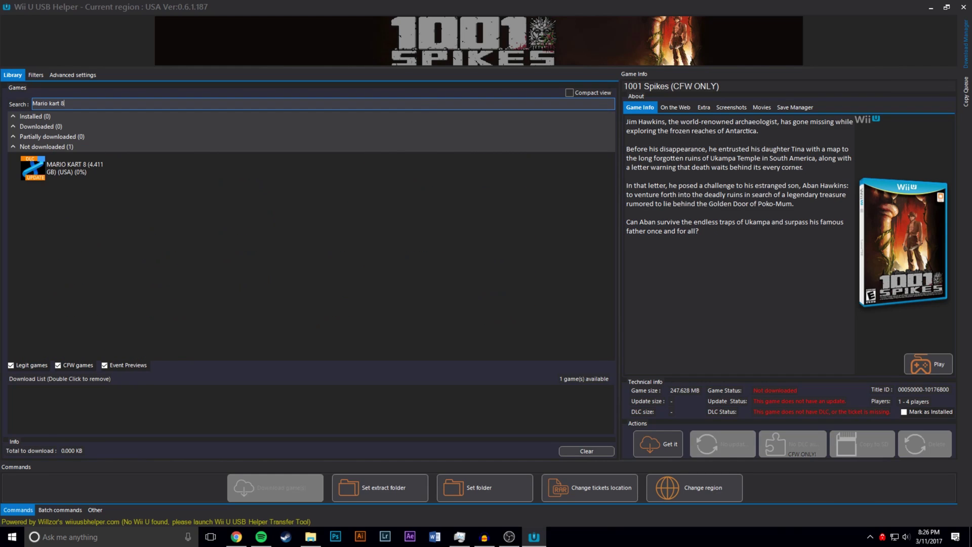
click(80, 174)
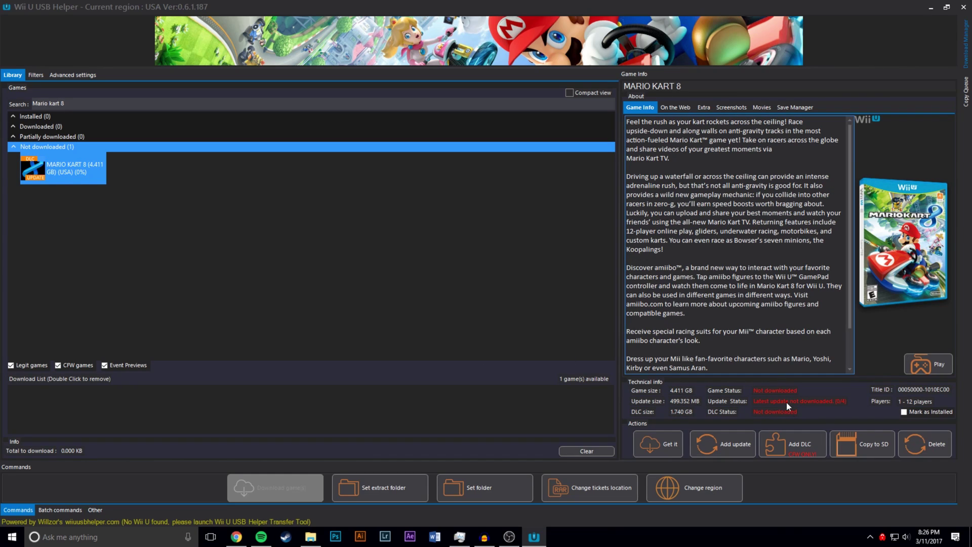
Step: Add the MARIO KART 8 DLC and its v64 update to the download list and start the download
click(803, 445)
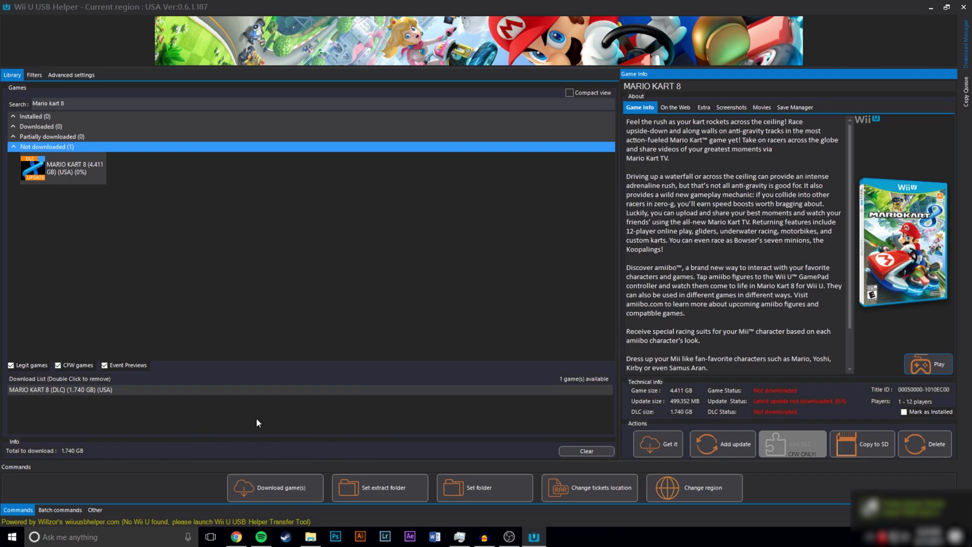
click(727, 440)
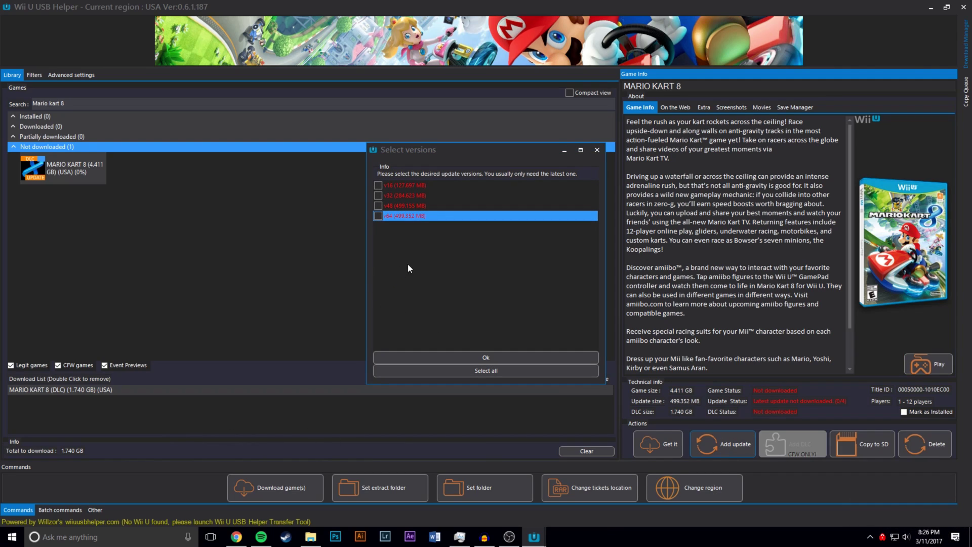
click(378, 216)
click(467, 357)
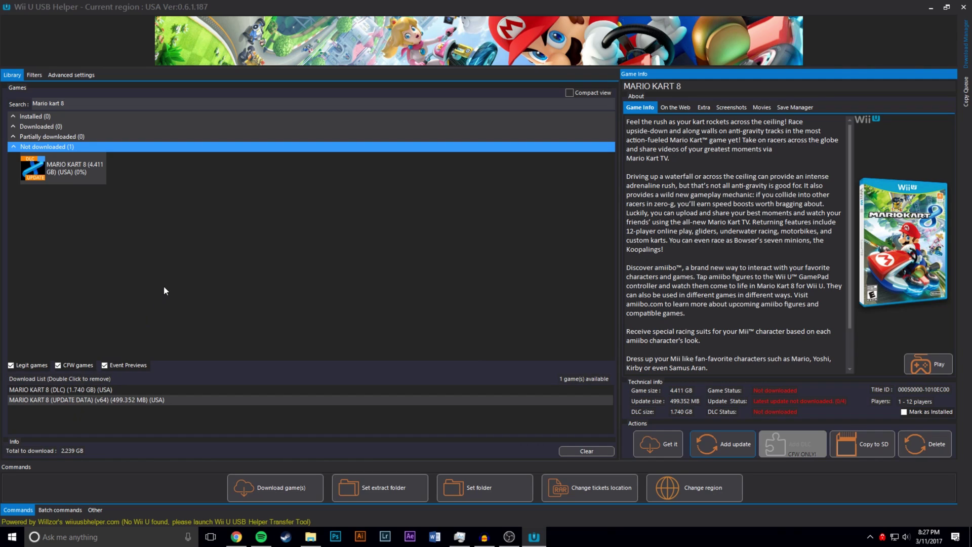
click(295, 488)
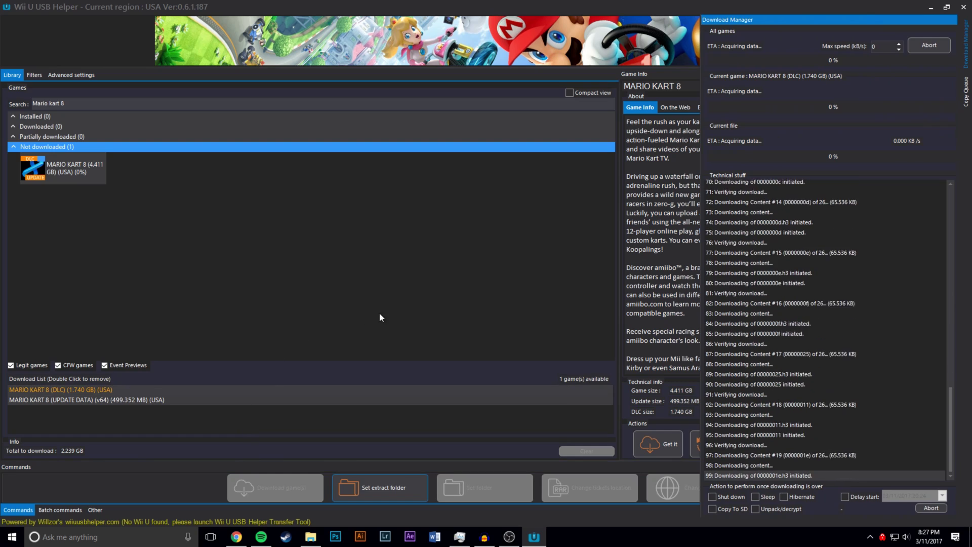
Step: Request unpacking/decrypting after the download and select Emulation\Wii U Updates on Data (D:) as the parent location for extracted games
click(757, 508)
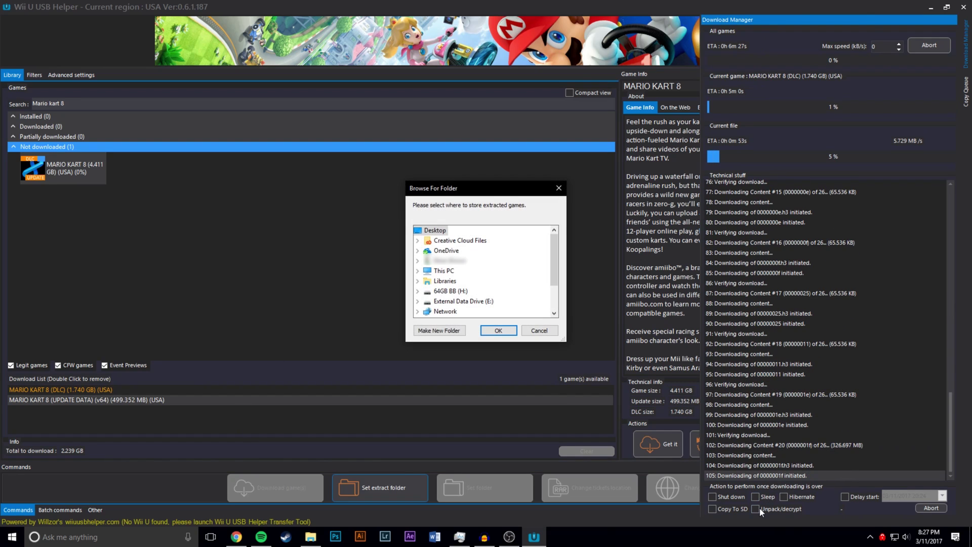
drag(478, 184, 476, 157)
drag(476, 316, 476, 392)
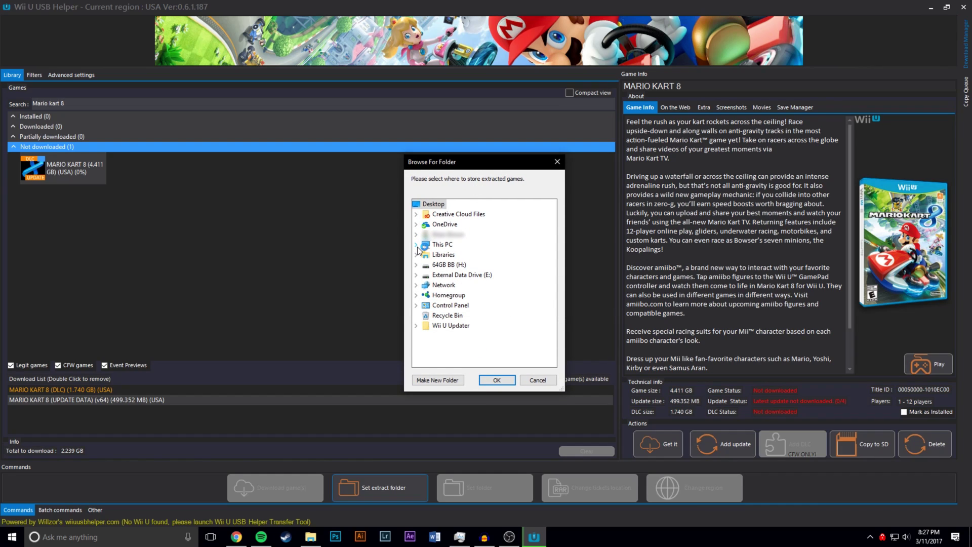
click(416, 245)
double_click(445, 284)
scroll(460, 287, down, 3)
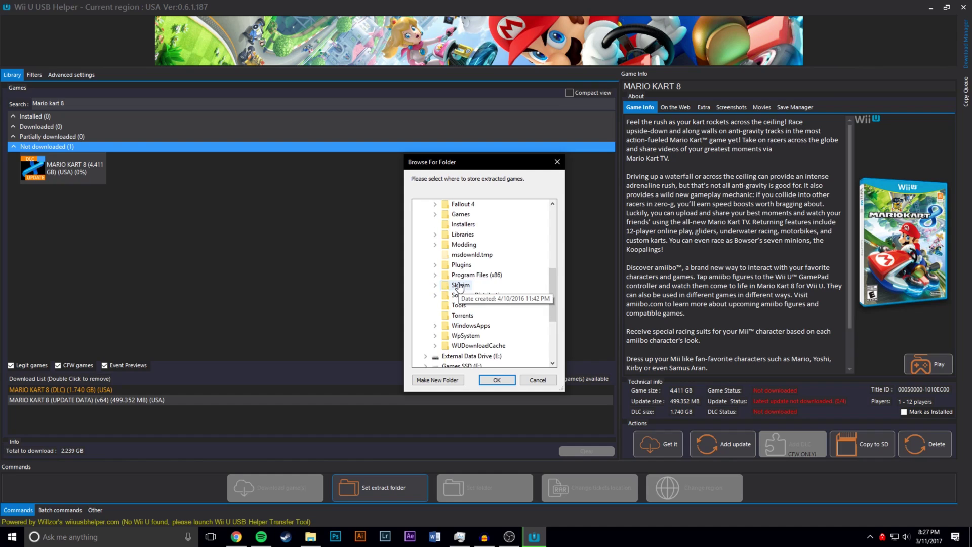
scroll(460, 286, up, 5)
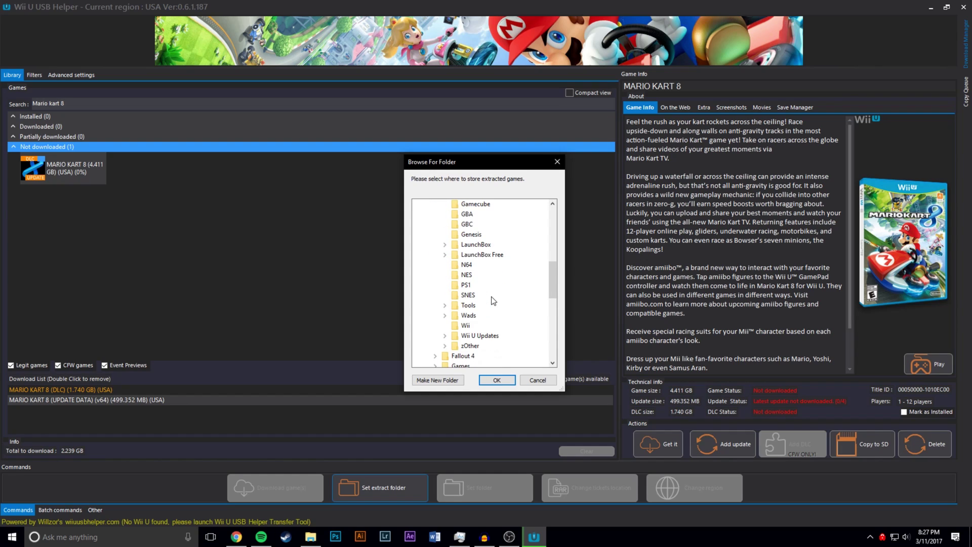
scroll(491, 303, down, 1)
double_click(480, 305)
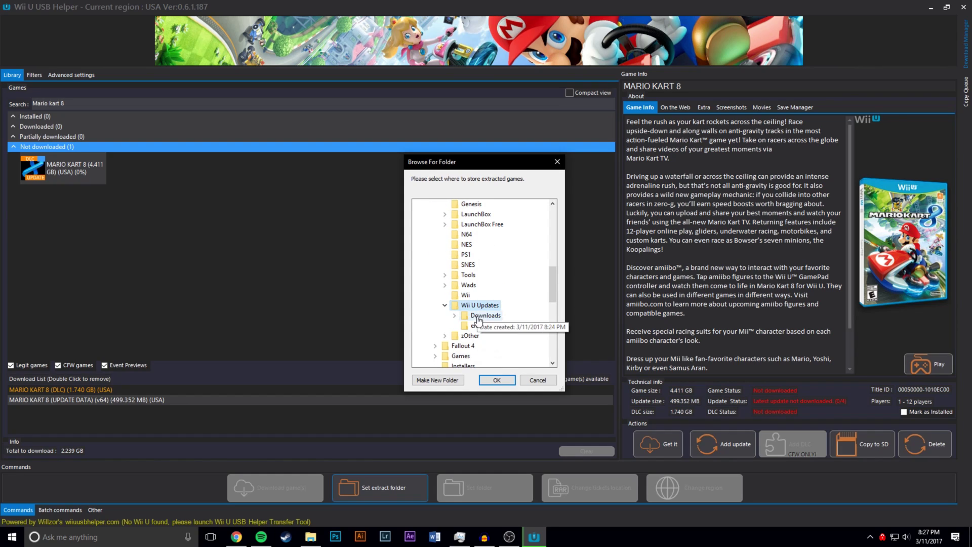
Step: Create a "Decrypted Games" folder there as the extraction location and dismiss the message once the download ends
click(438, 382)
text(De)
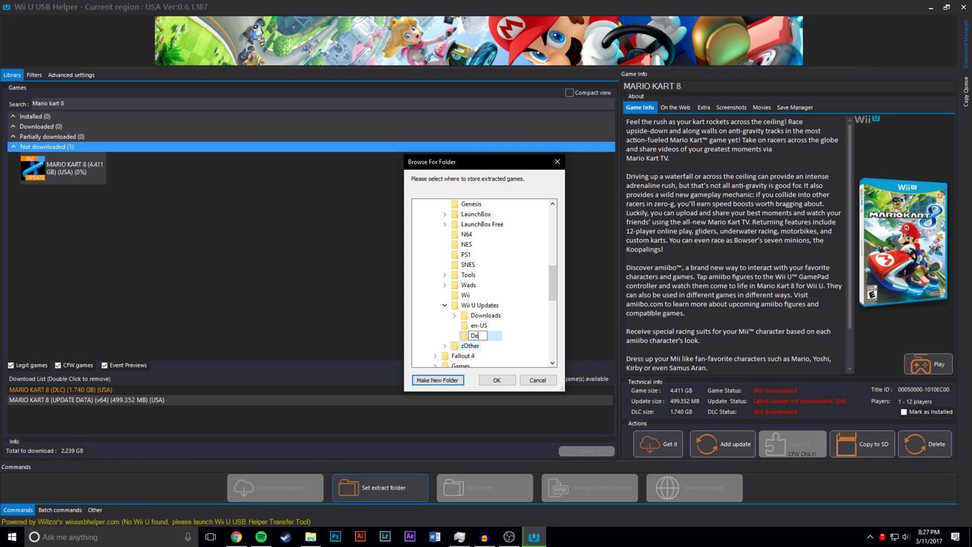
text(crypted Games)
click(498, 380)
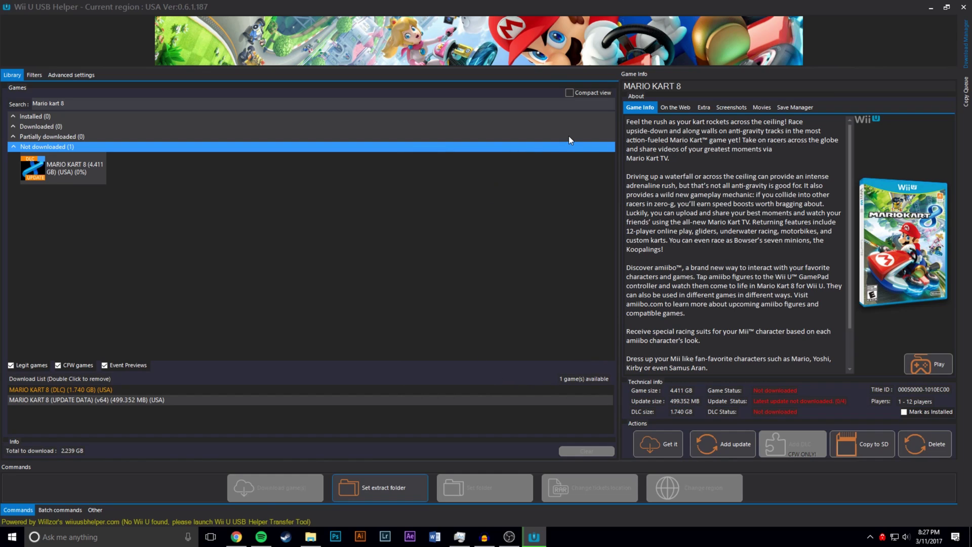
mouse_move(967, 43)
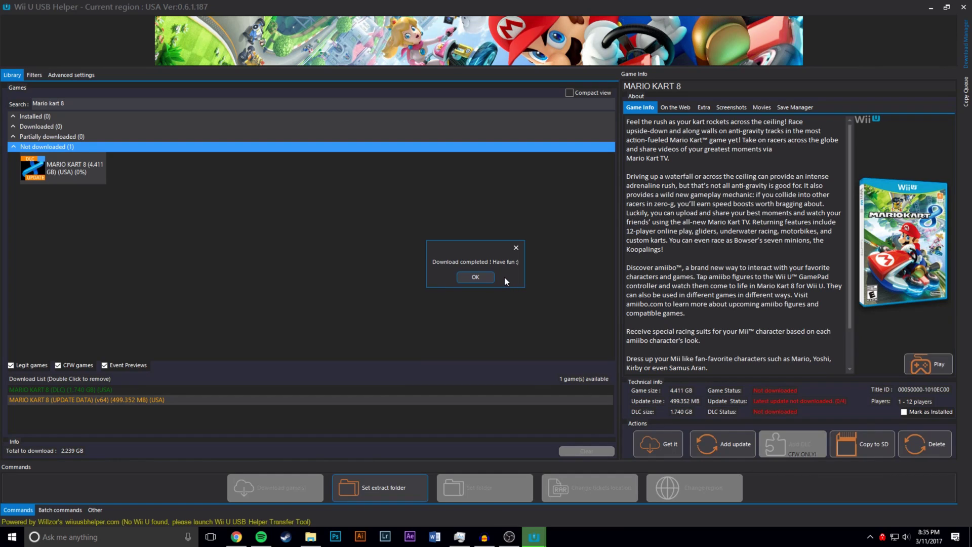
click(485, 282)
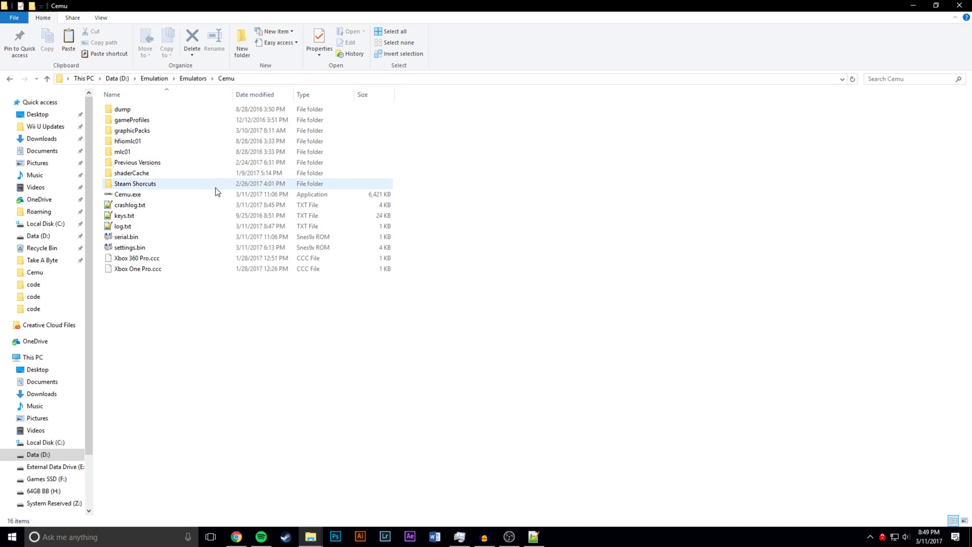
Step: Launch Cemu.exe from the Cemu folder and load Turbo.rpx from the Mario Kart 8 code folder
double_click(200, 195)
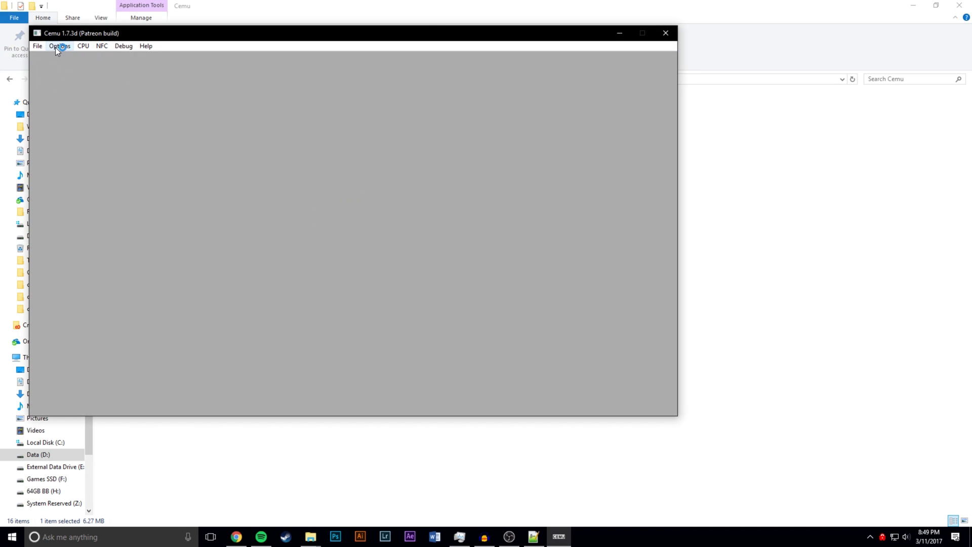
click(51, 58)
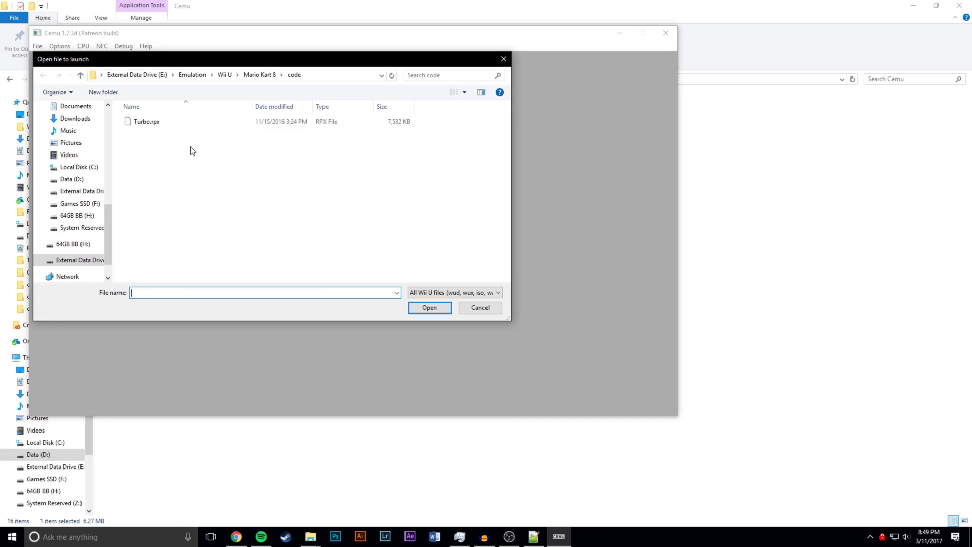
double_click(205, 122)
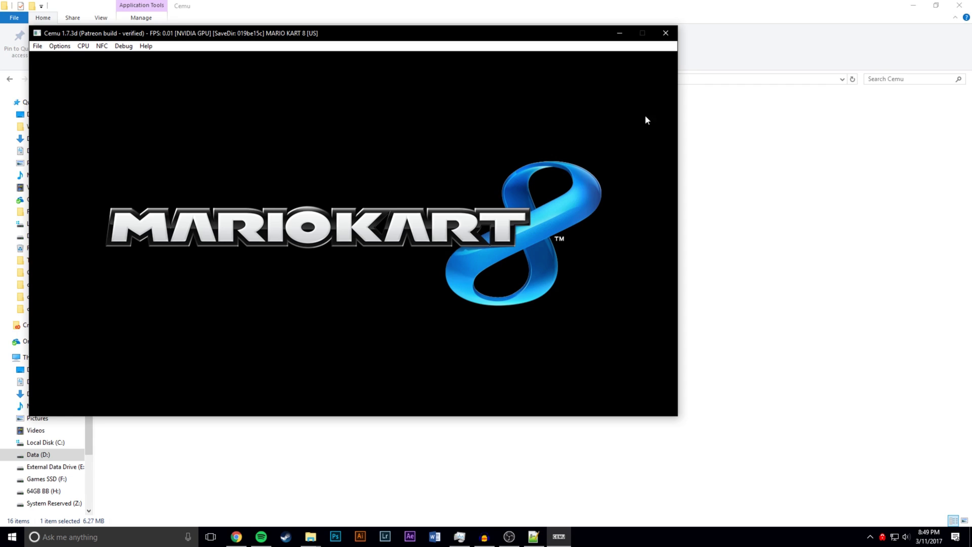
Step: Close the running game, open log.txt from the Cemu folder with its contents reloaded, and examine the local storage path for updates
click(666, 33)
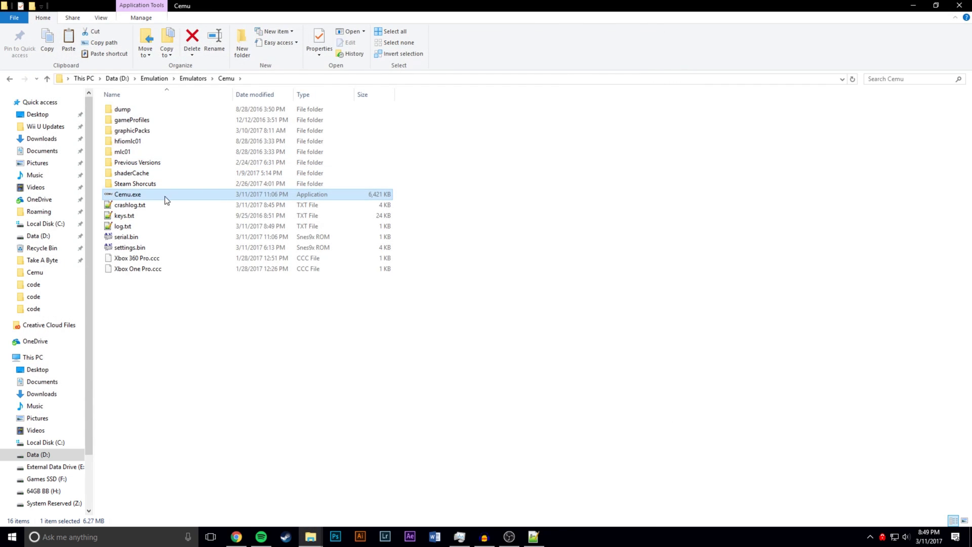
double_click(144, 227)
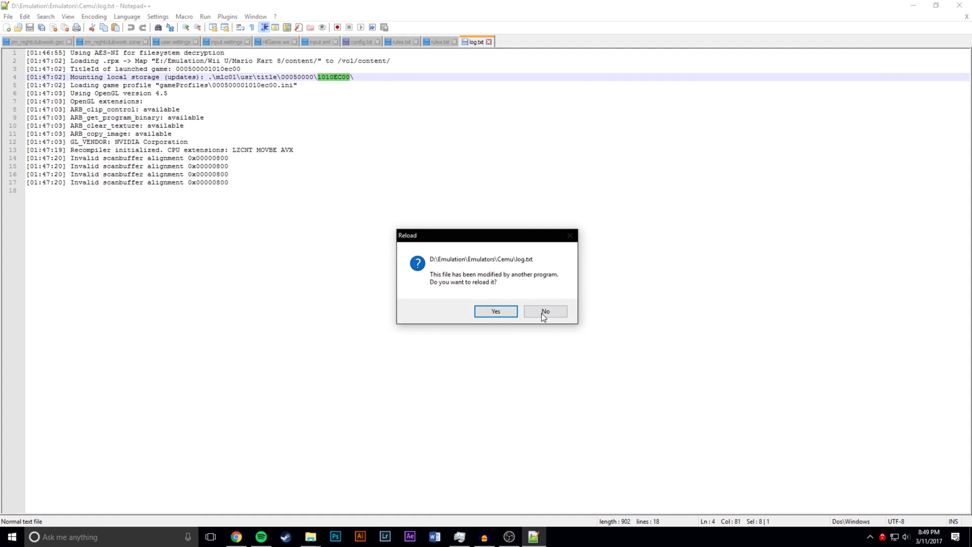
click(503, 309)
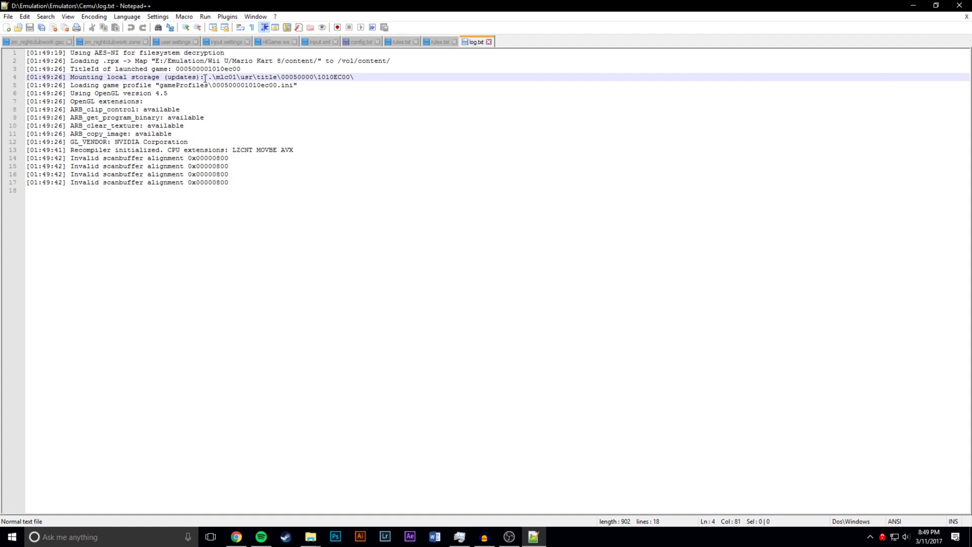
drag(210, 80, 333, 79)
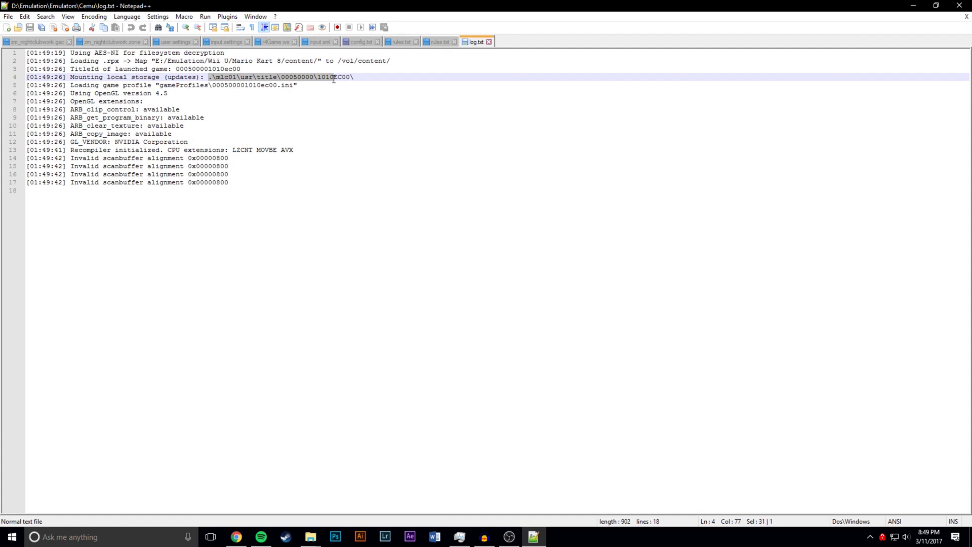
click(279, 77)
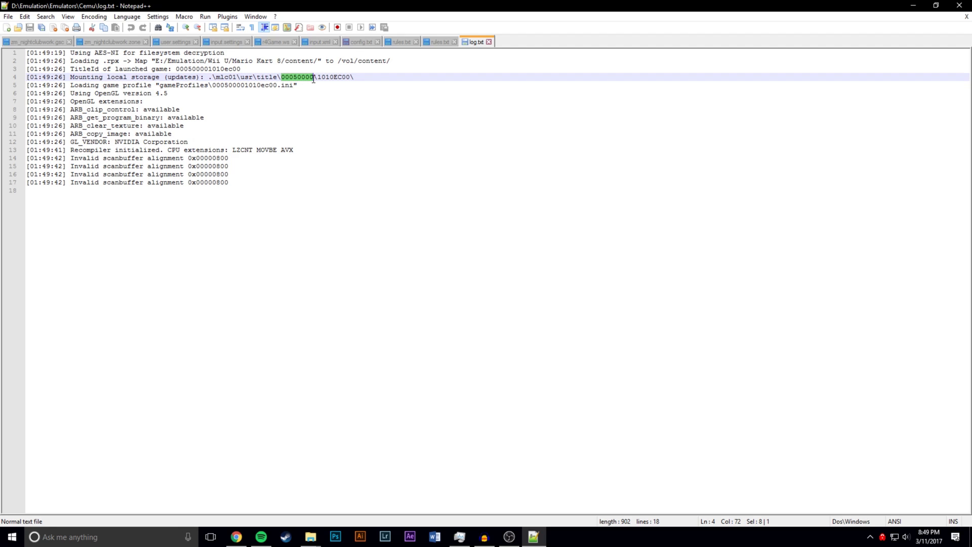
click(914, 6)
Step: Create a folder named 00050000 inside mlc01\usr\title in the Cemu folder
click(138, 154)
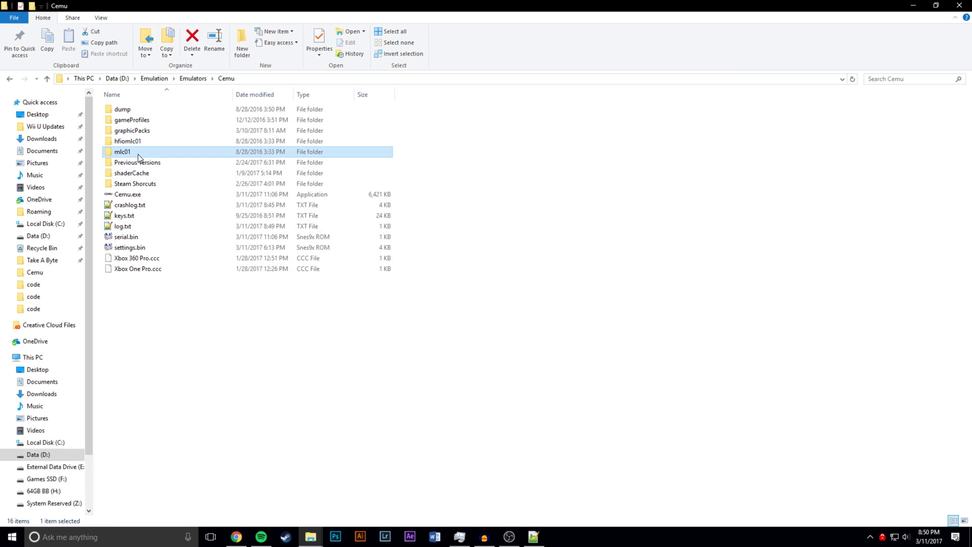
double_click(137, 154)
double_click(143, 129)
double_click(155, 112)
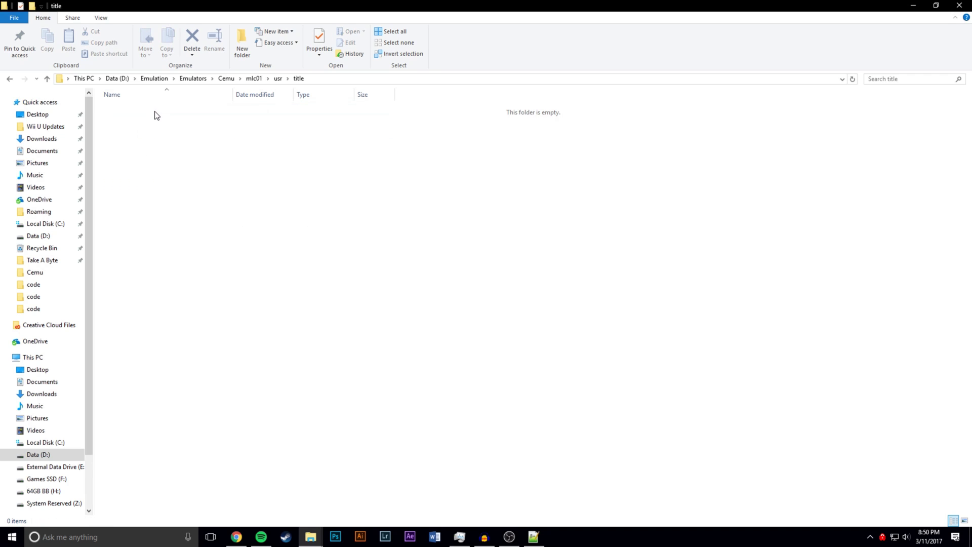
click(248, 50)
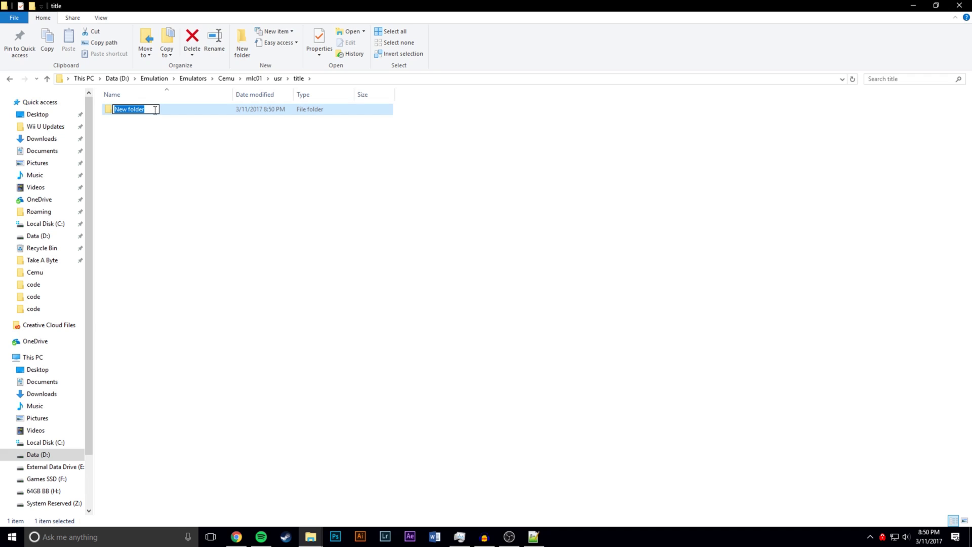
text(00050000)
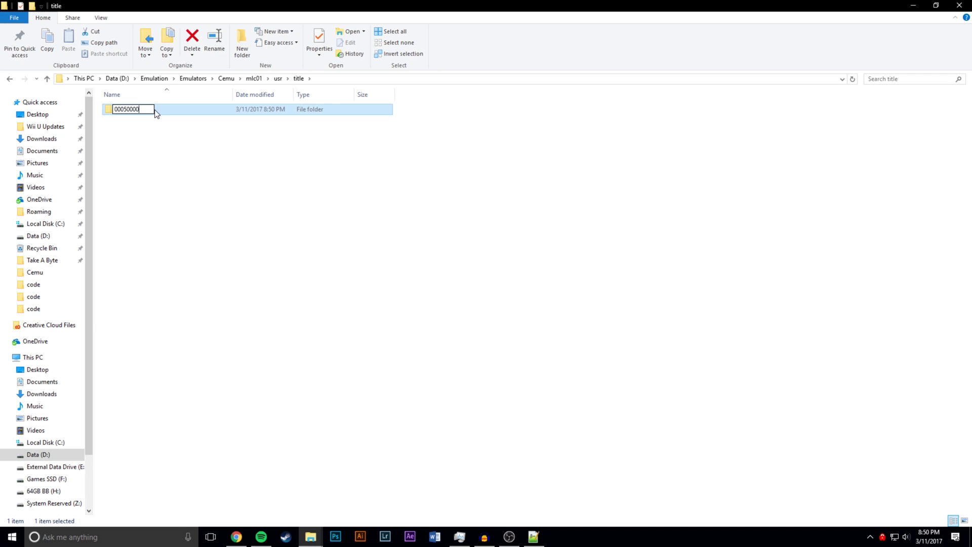
Step: Create a subfolder inside 00050000 and name it 1010EC00, matching the title ID in the log's update path
double_click(154, 109)
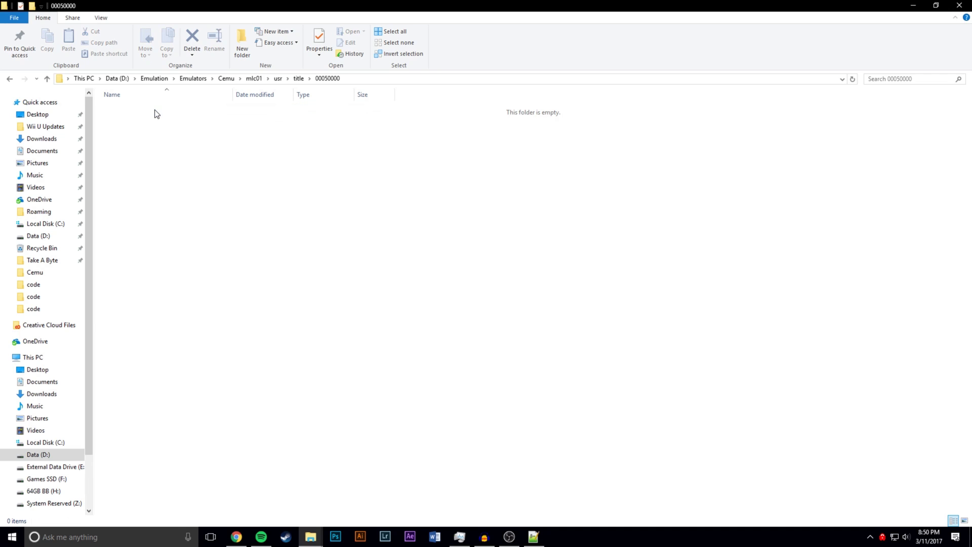
click(242, 46)
key(Return)
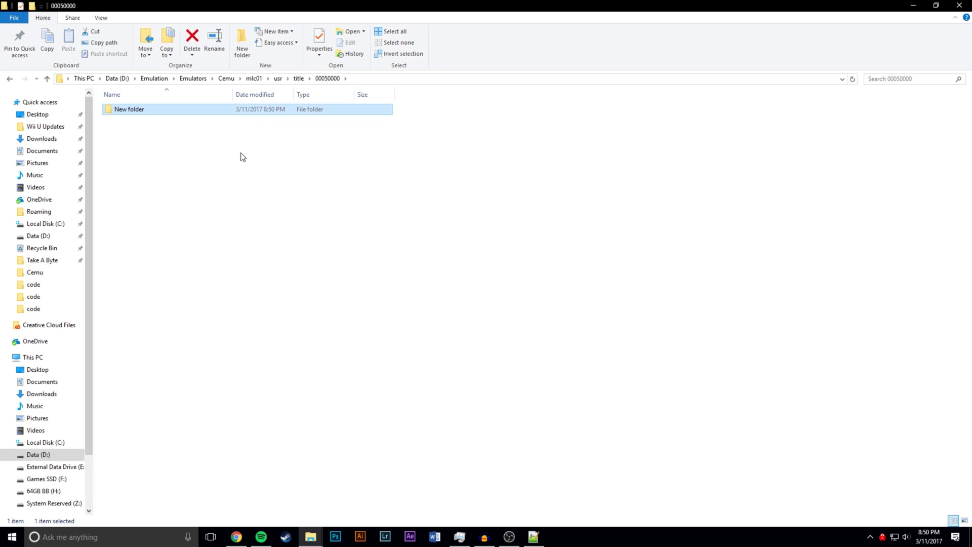
click(534, 537)
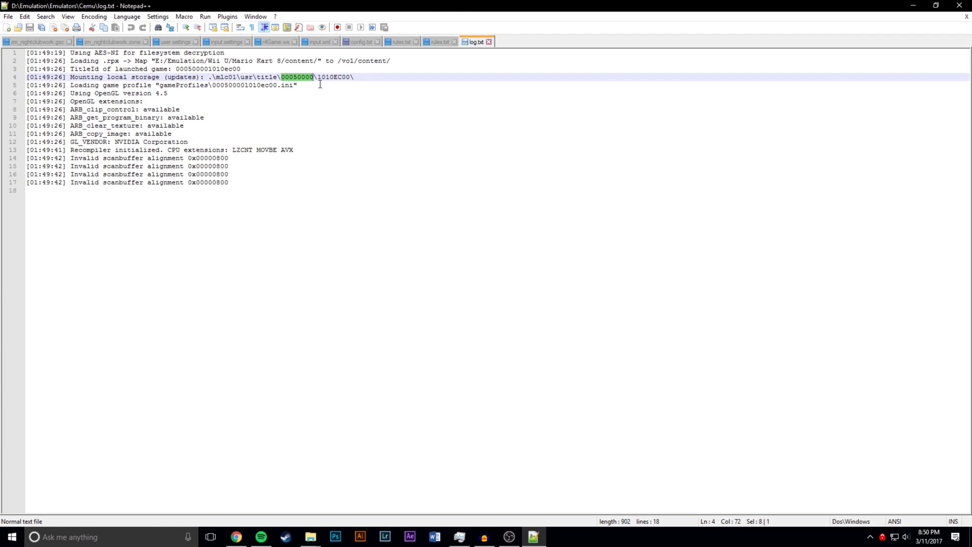
click(318, 77)
click(912, 5)
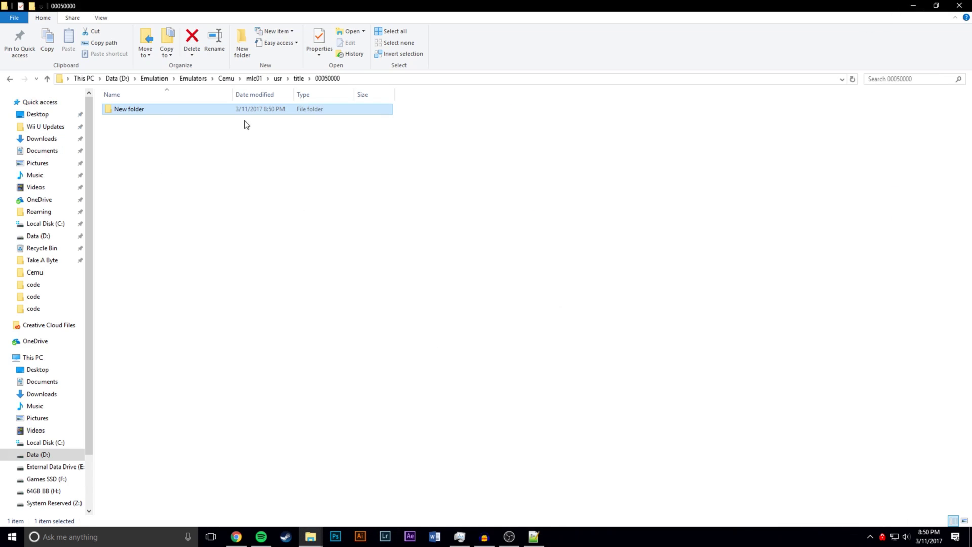
click(124, 114)
text(1010EC00)
key(Return)
Step: Copy the code, content and meta folders from the decrypted MARIO KART 8 (UPDATE DATA) (v64) folder into 1010EC00
double_click(126, 109)
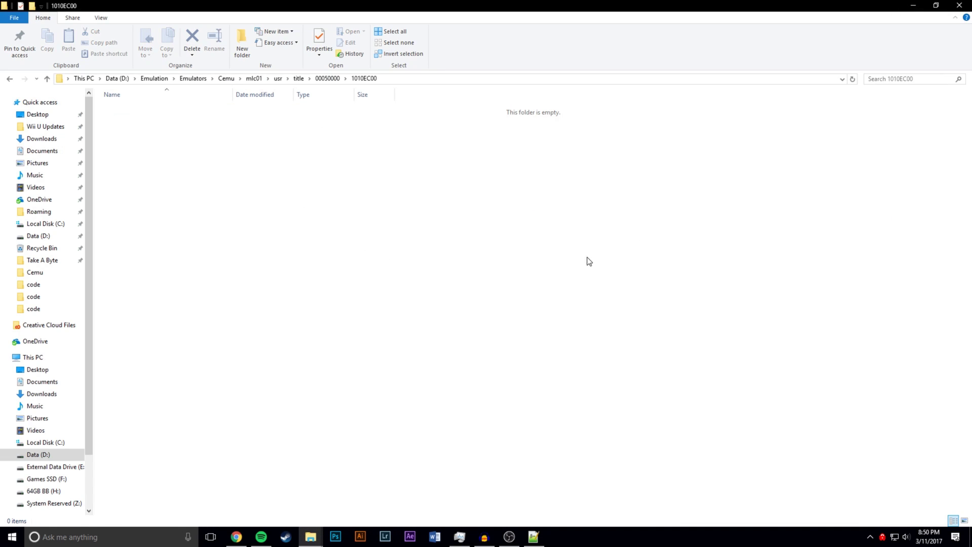
click(914, 5)
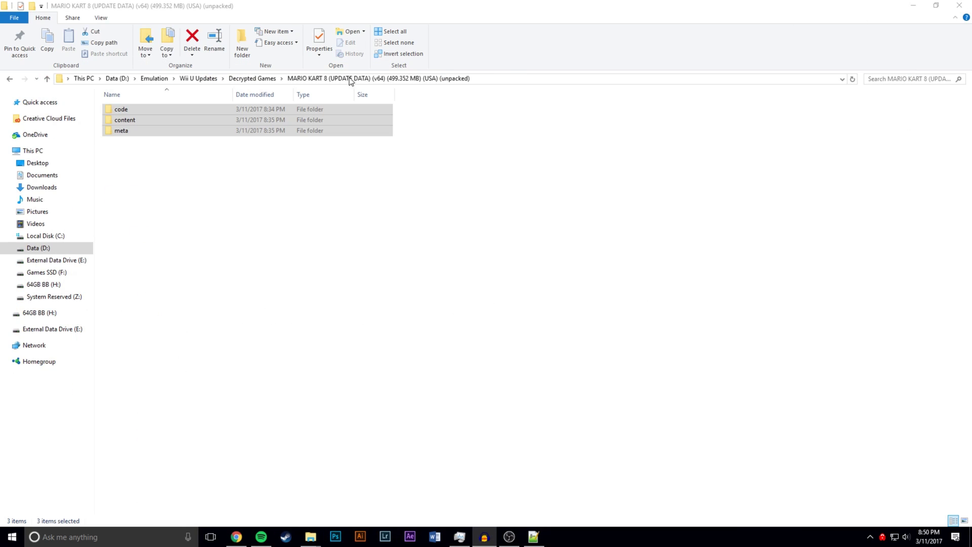
click(251, 78)
click(181, 168)
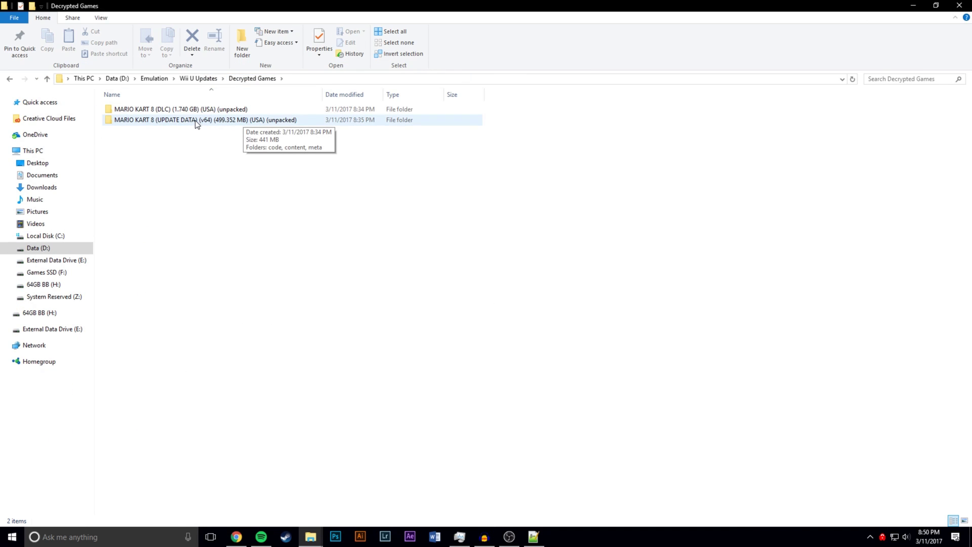
double_click(179, 122)
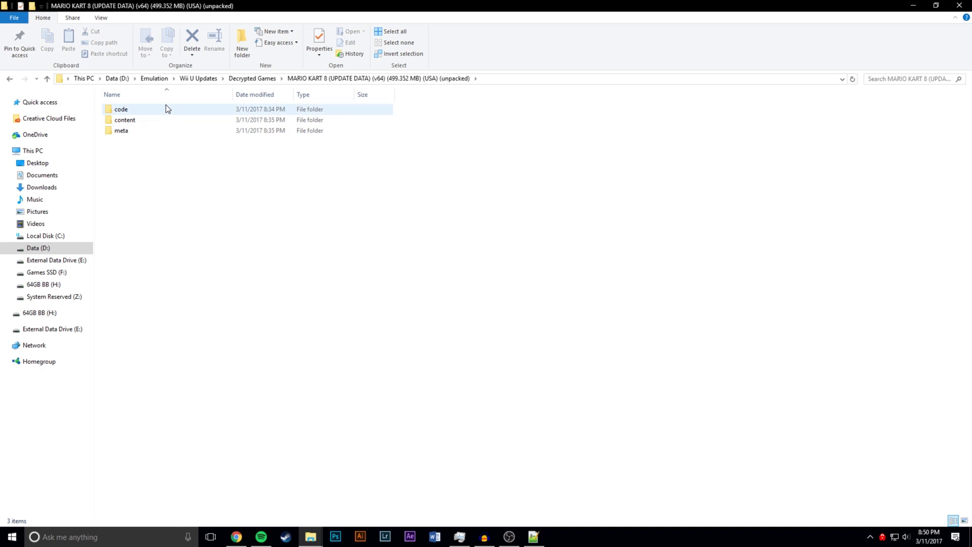
drag(166, 105, 156, 138)
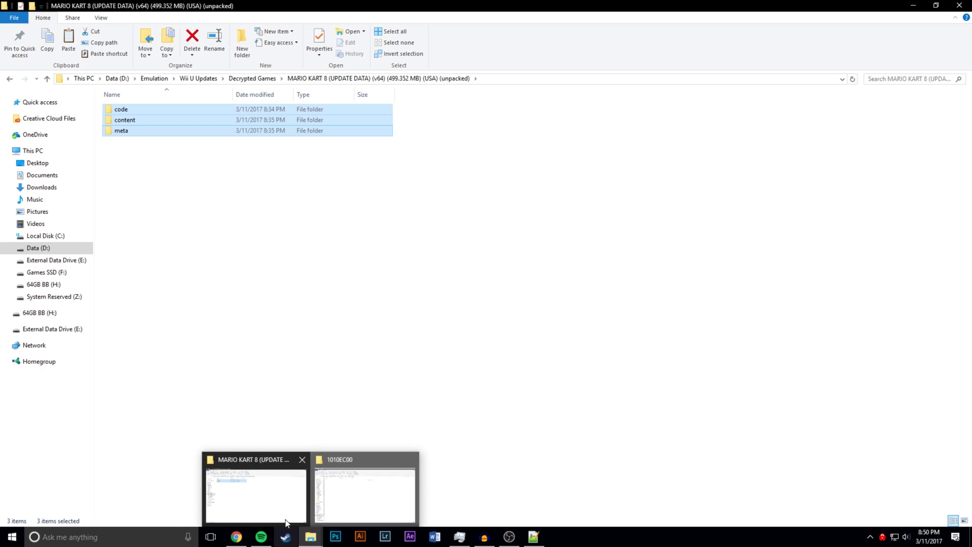
click(369, 486)
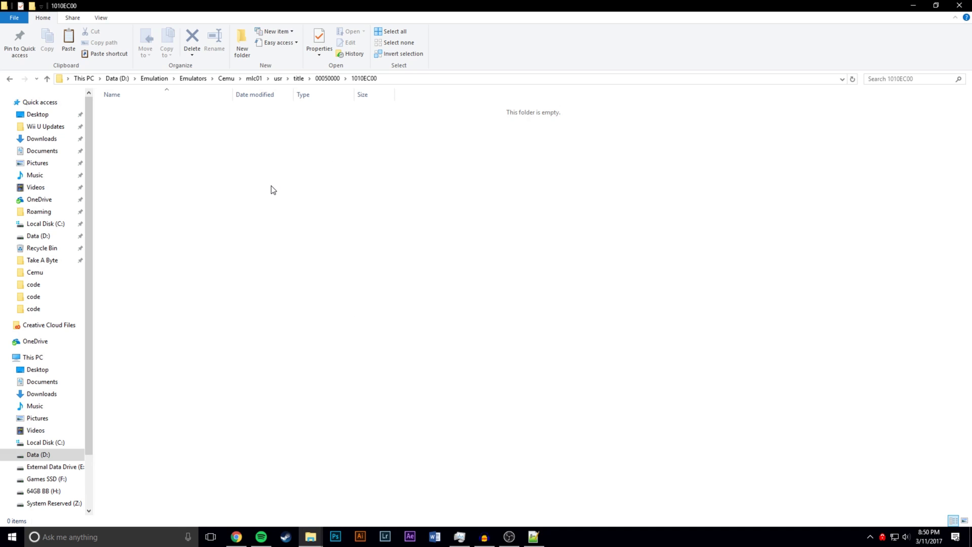
key(ctrl+v)
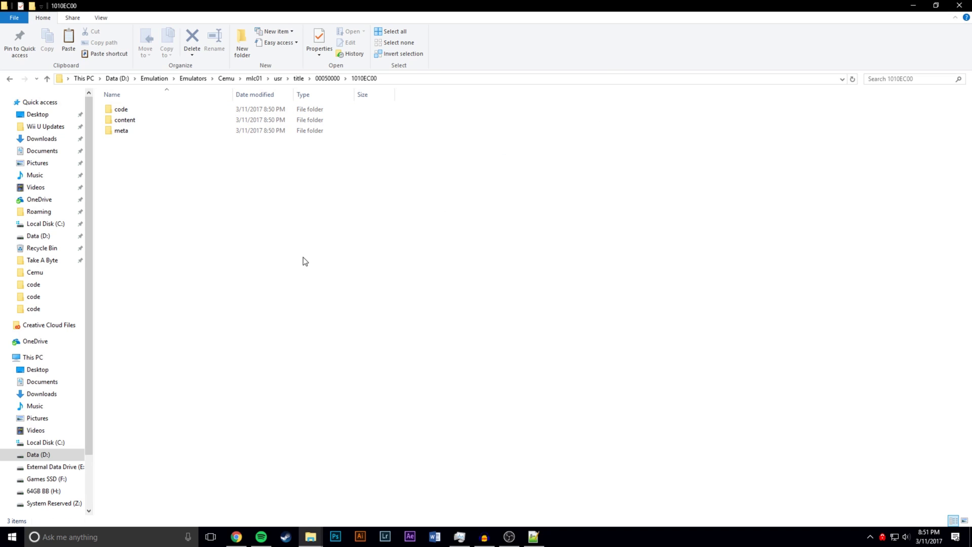
Step: Create a folder named aoc inside 1010EC00 and open it
click(242, 45)
text(aoc)
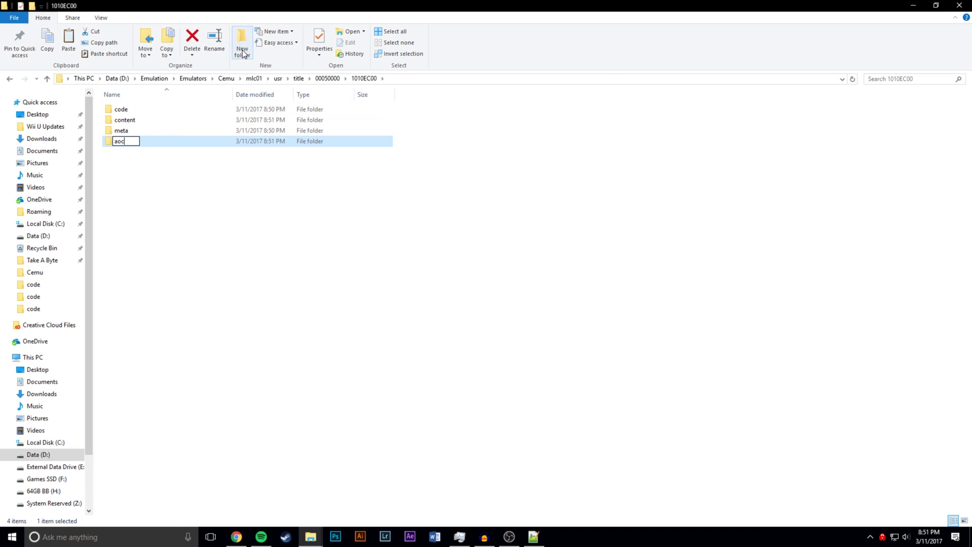
key(Return)
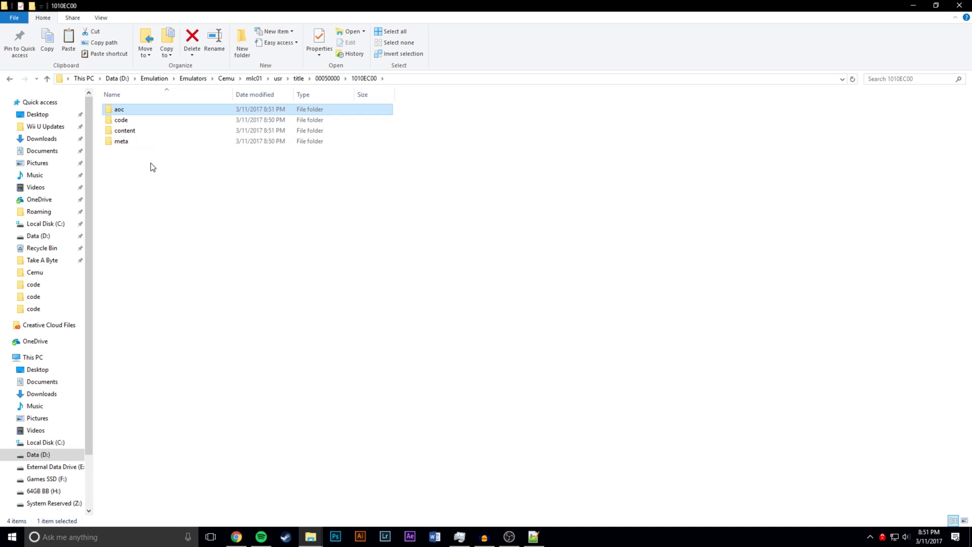
double_click(141, 110)
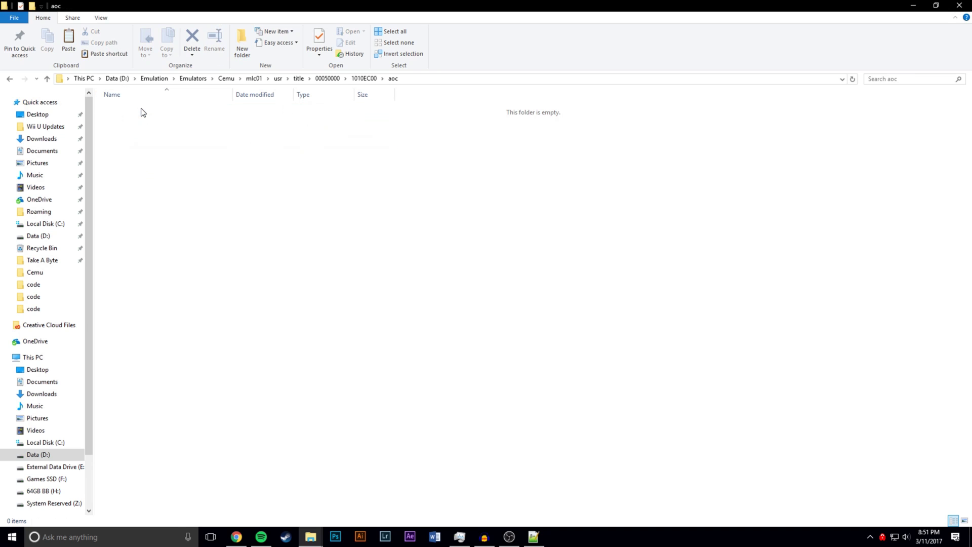
Step: Copy the code, content and meta folders from the decrypted MARIO KART 8 (DLC) folder into the aoc folder
mouse_move(307, 535)
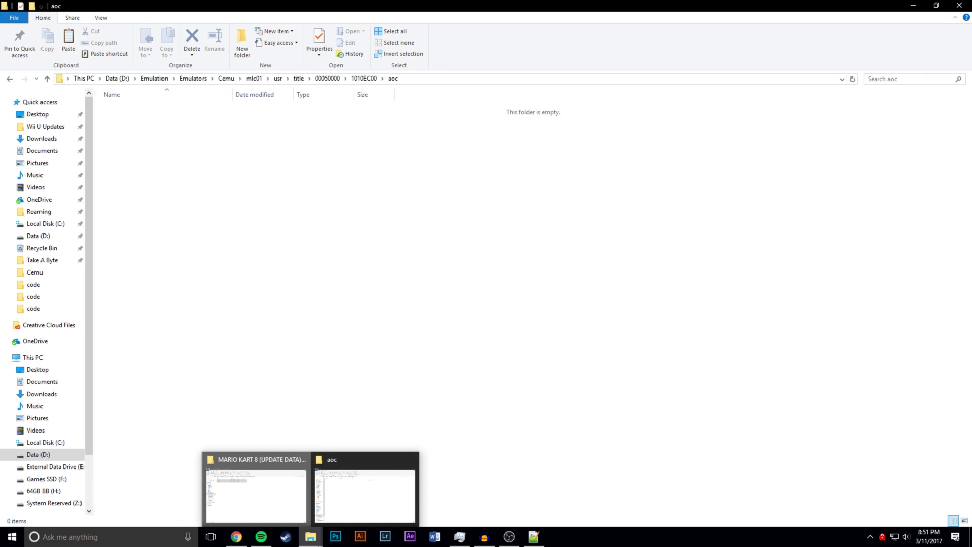
click(256, 492)
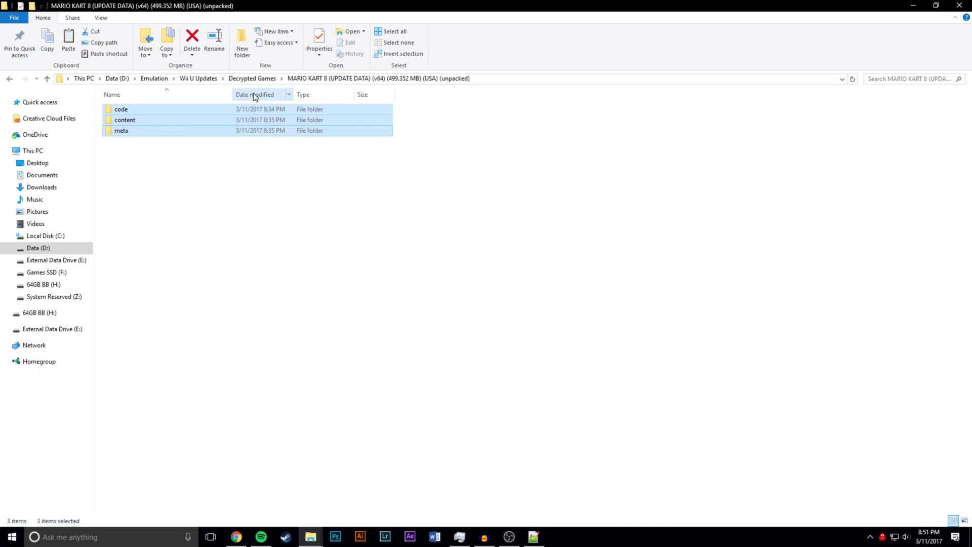
click(256, 79)
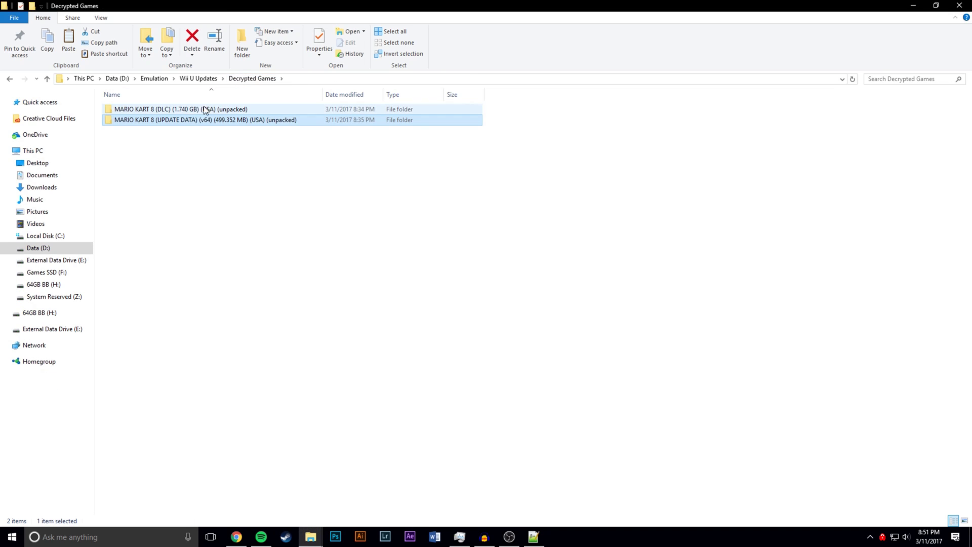
double_click(171, 112)
click(172, 112)
shift+click(159, 133)
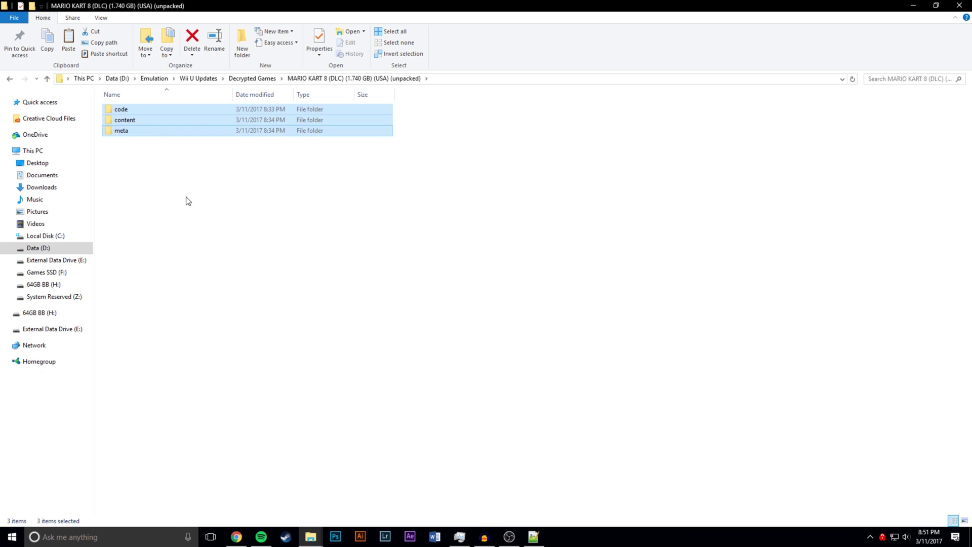
mouse_move(311, 540)
click(357, 492)
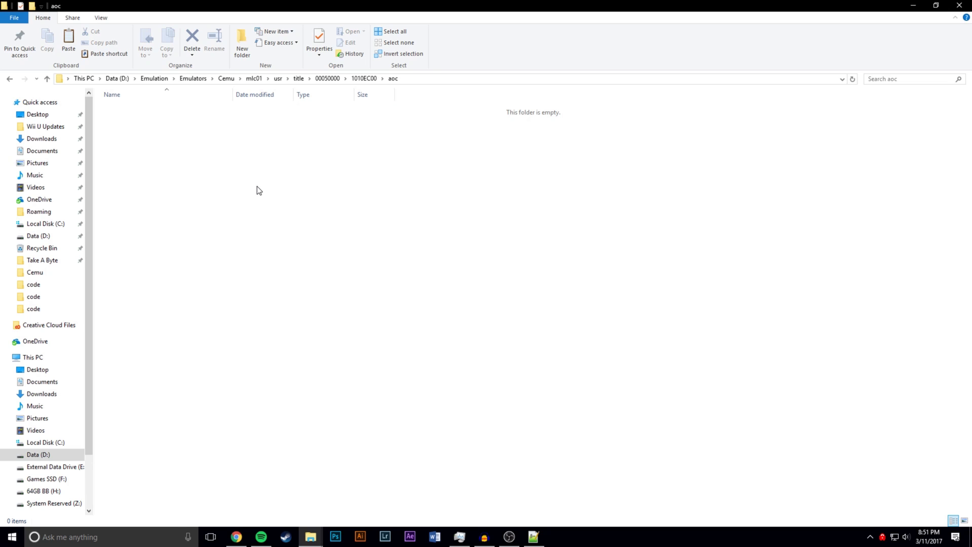
key(ctrl+v)
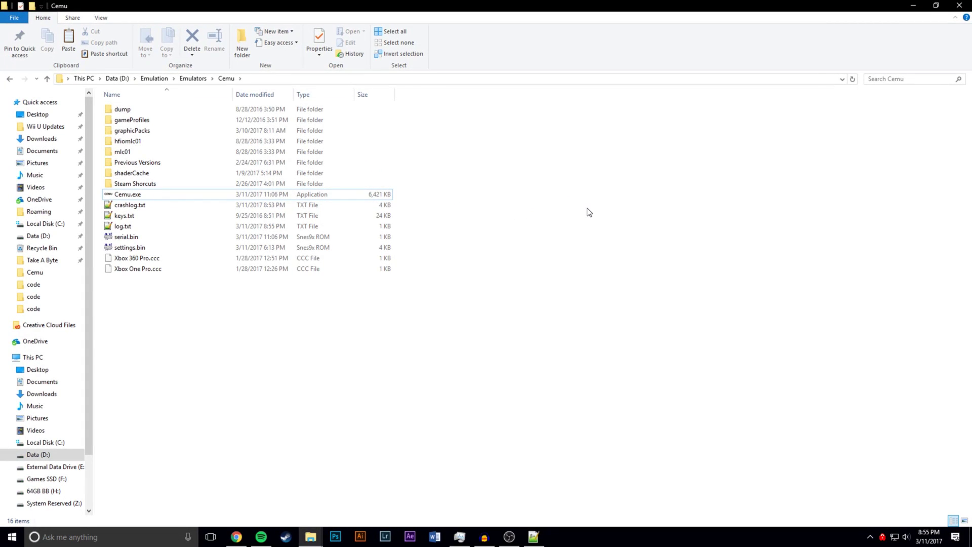
Step: Launch Cemu.exe from the Cemu folder and load the Mario Kart 8 game file, displayed in full screen
double_click(178, 195)
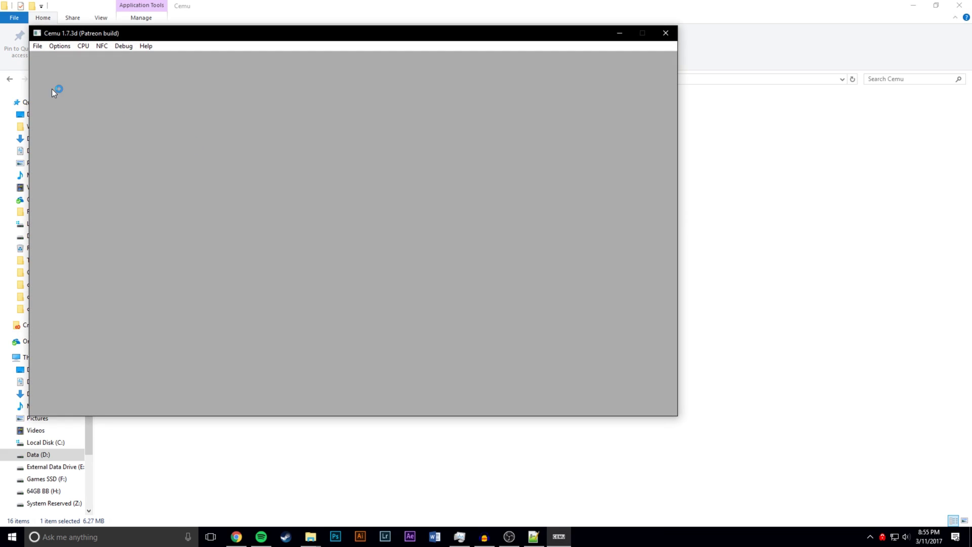
click(39, 45)
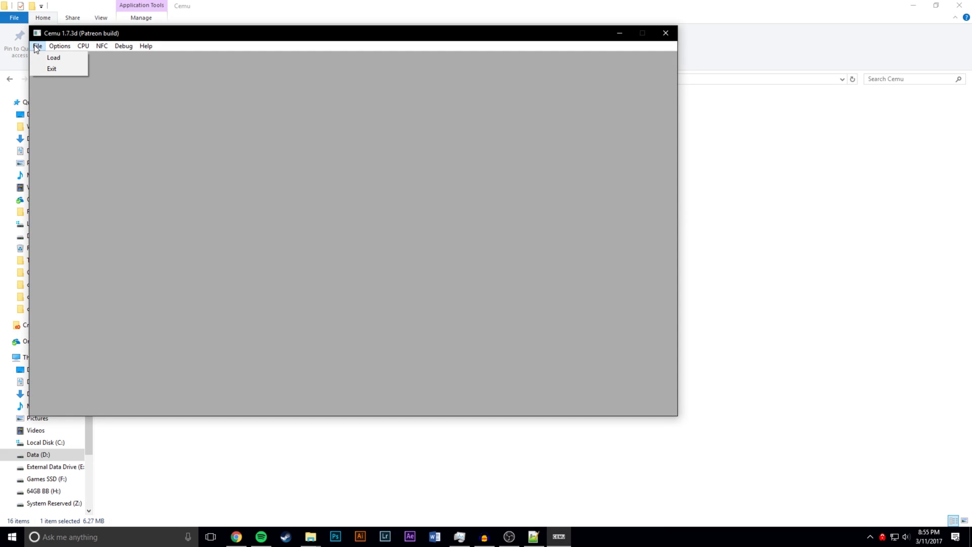
click(39, 55)
double_click(155, 121)
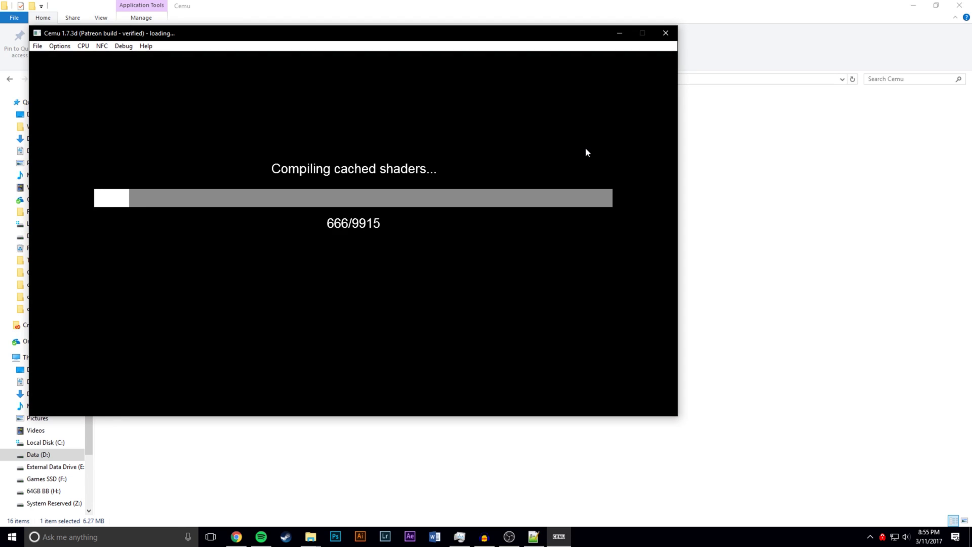
click(63, 47)
click(89, 58)
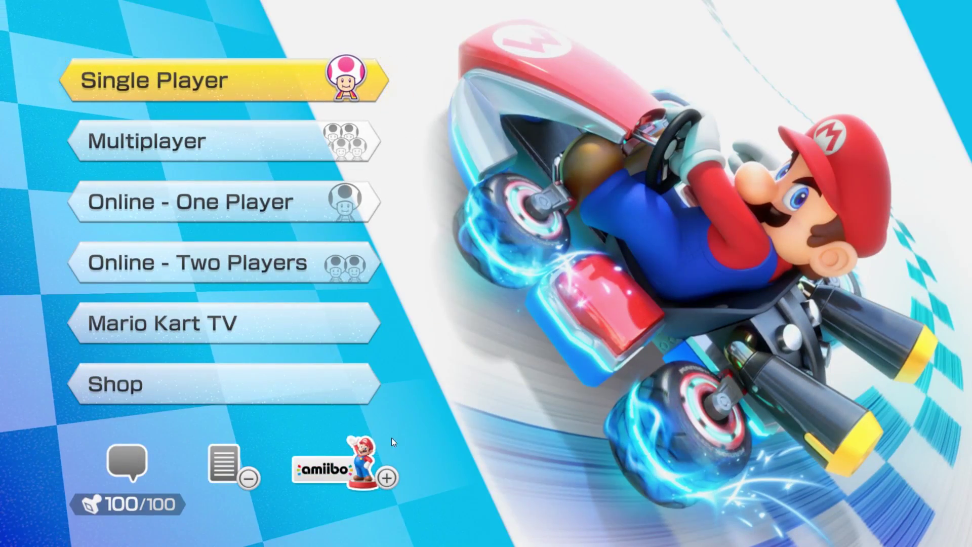
Step: Choose Single Player and VS Race in Mario Kart 8 to bring up the character selection
key(Return)
key(Down)
key(Down)
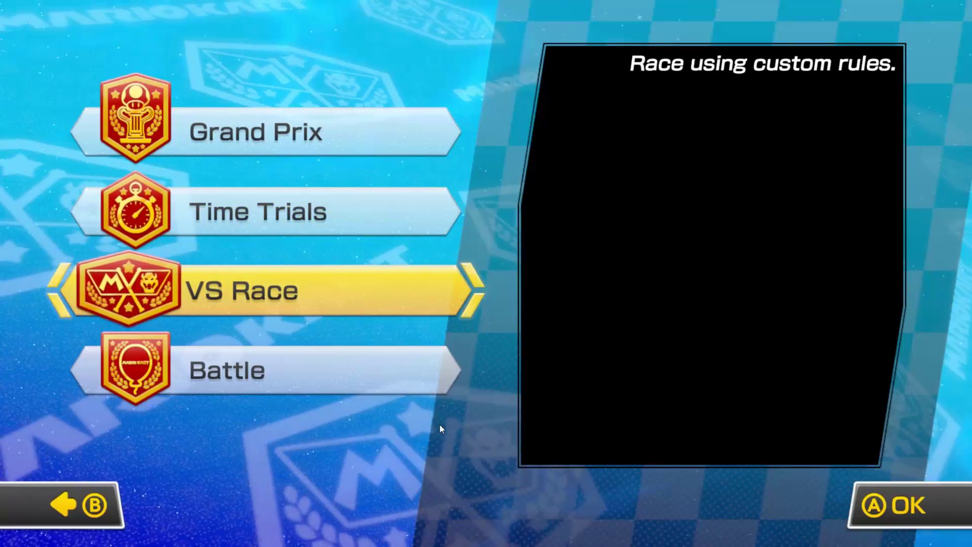
key(Return)
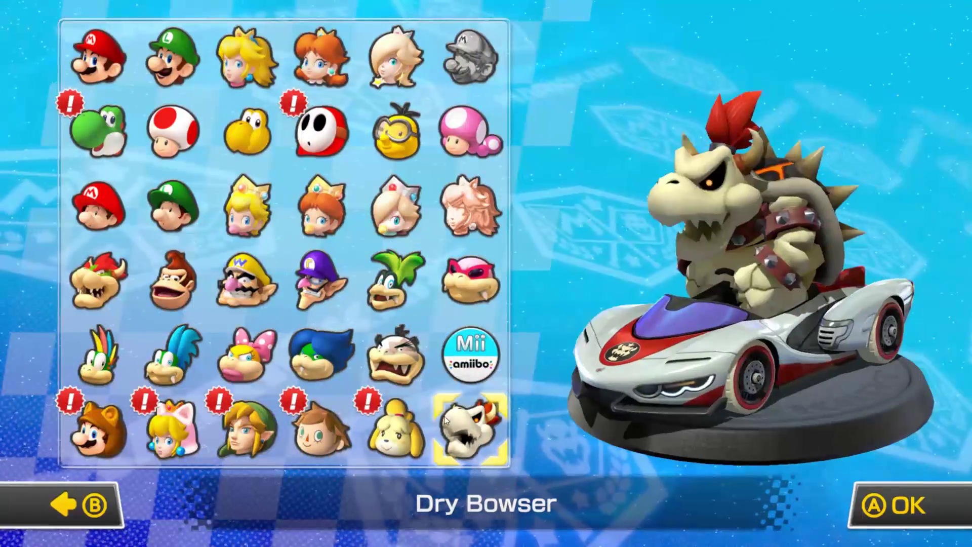
Step: Look through the DLC characters in the last row of the roster and select Dry Bowser
key(Left)
key(Left)
key(Left)
key(Left)
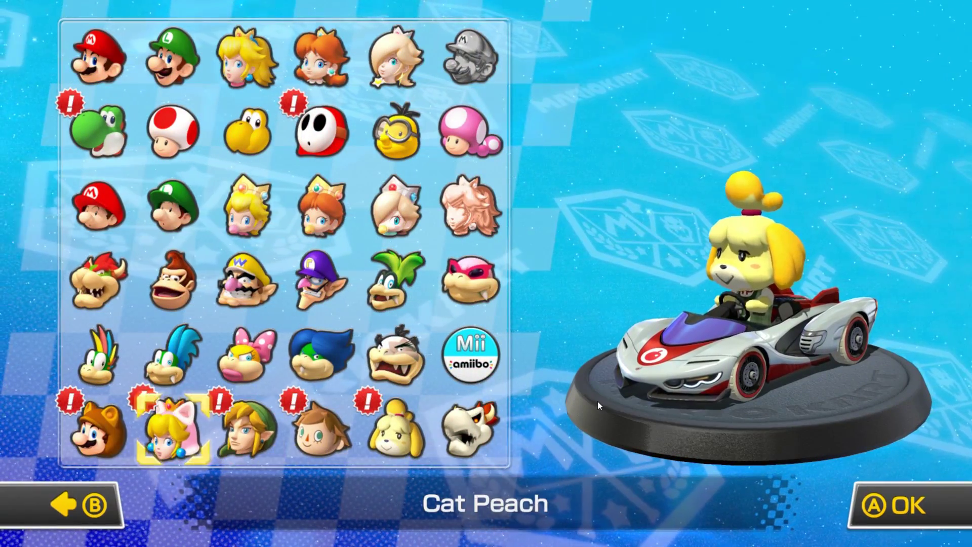
key(Right)
key(Right)
key(Right)
key(Right)
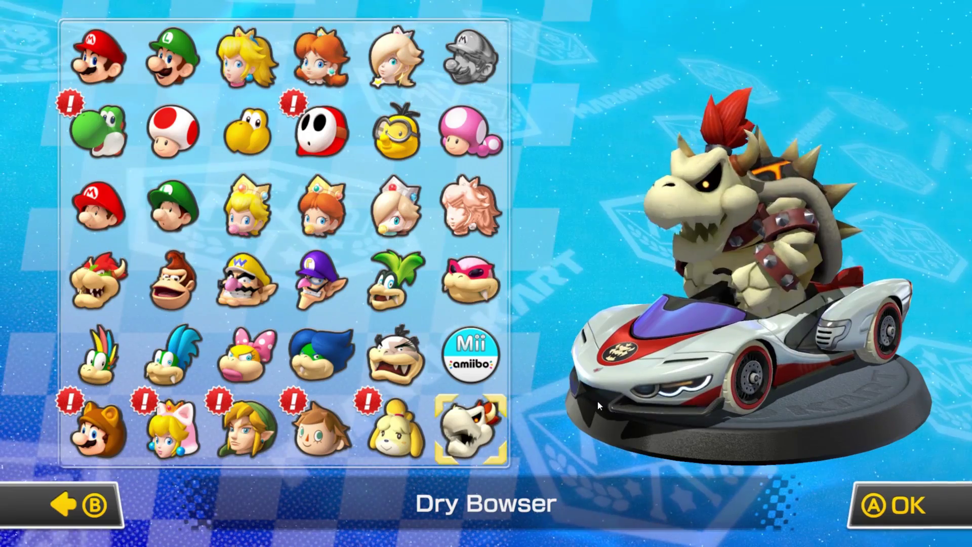
key(Return)
Step: Browse the available kart bodies, including the DLC ones, as far as the Mercedes GLA
key(Down)
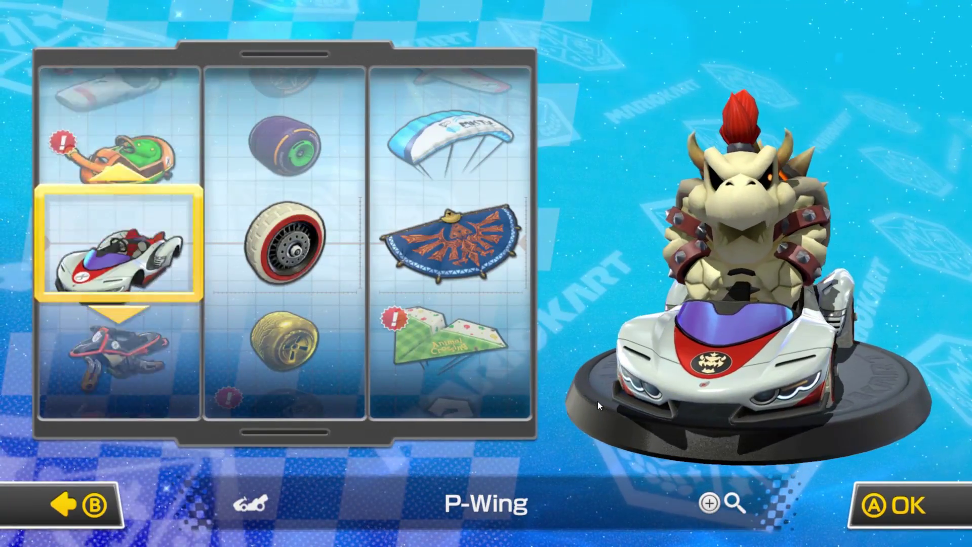
key(Up)
key(Up)
key(Up)
key(Up)
key(Up)
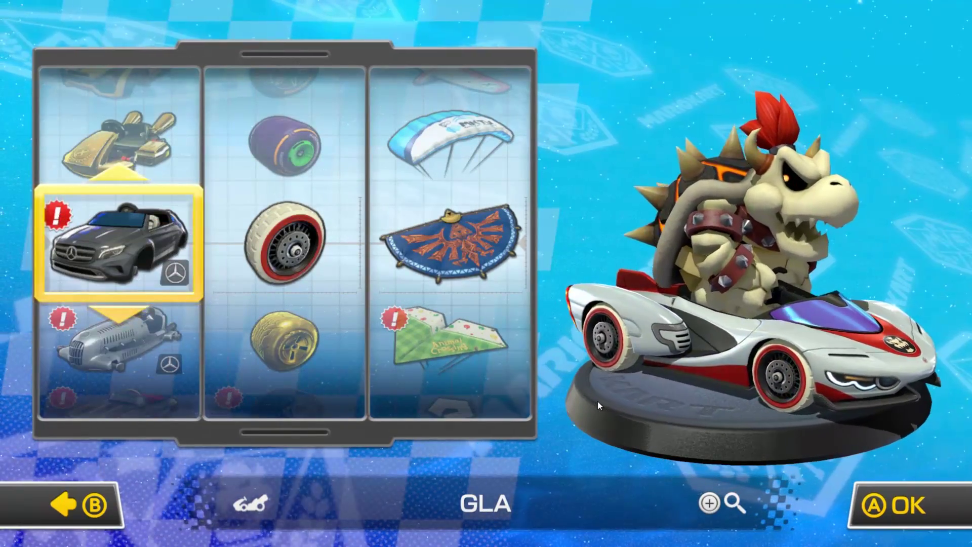
Step: Choose the P-Wing kart body and confirm the vehicle with the Hylian Kite glider
key(Down)
key(Down)
key(Down)
key(Down)
key(Down)
key(Down)
key(Down)
key(Right)
key(Right)
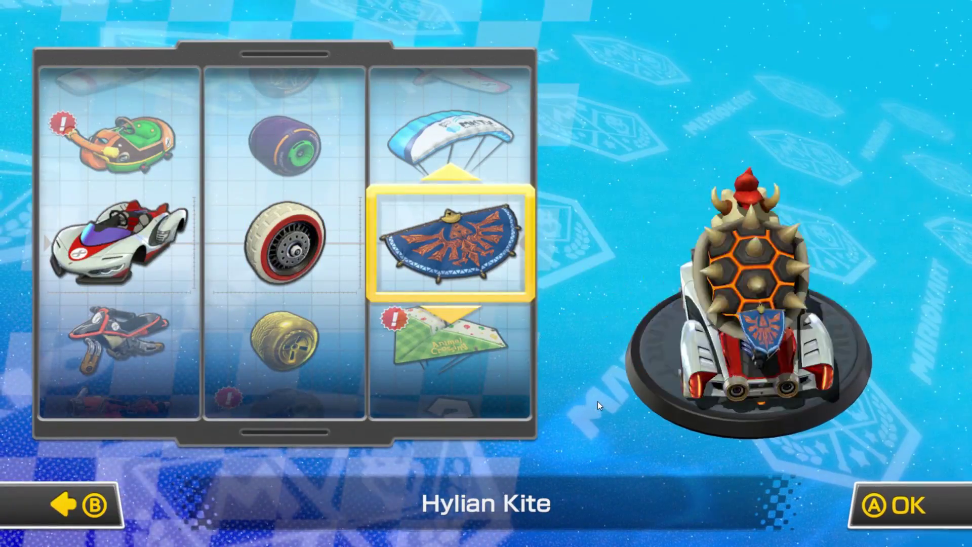
key(Return)
Step: Go through the VS Race rules and accept them to bring up the cup selection
key(Down)
key(Down)
key(Down)
key(Down)
key(Down)
key(Down)
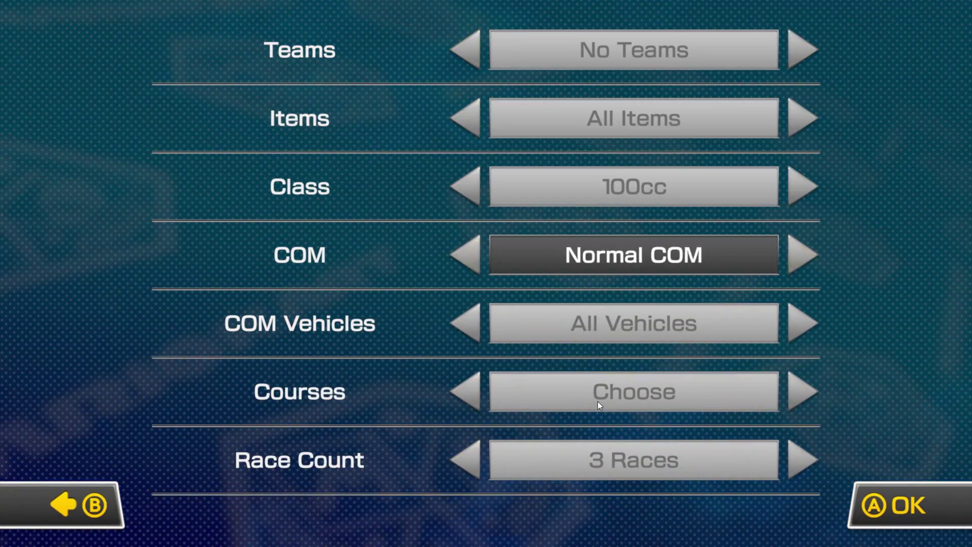
key(Return)
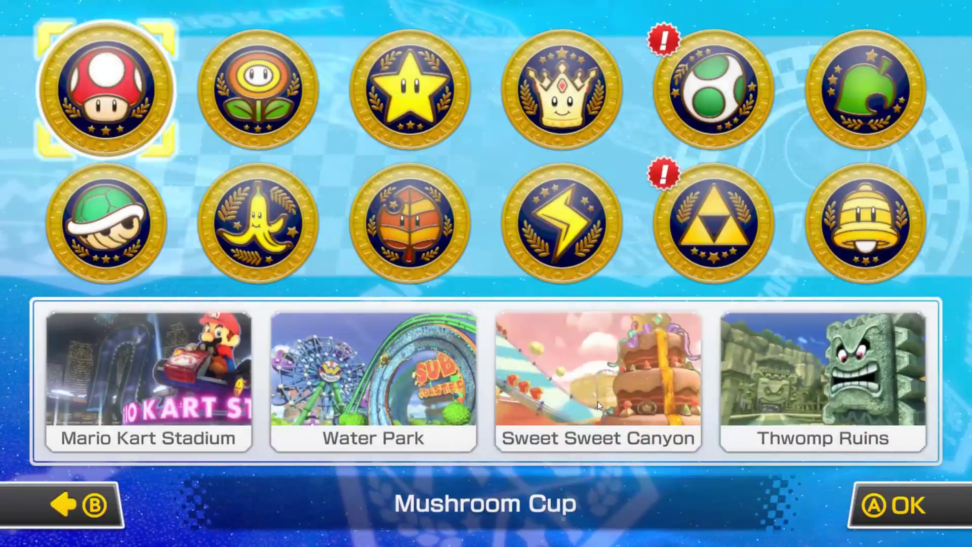
Step: Browse the cups from the Mushroom Cup to the DLC cups and view the courses of the Egg Cup
key(Right)
key(Right)
key(Right)
key(Right)
key(Right)
key(Down)
key(Up)
key(Left)
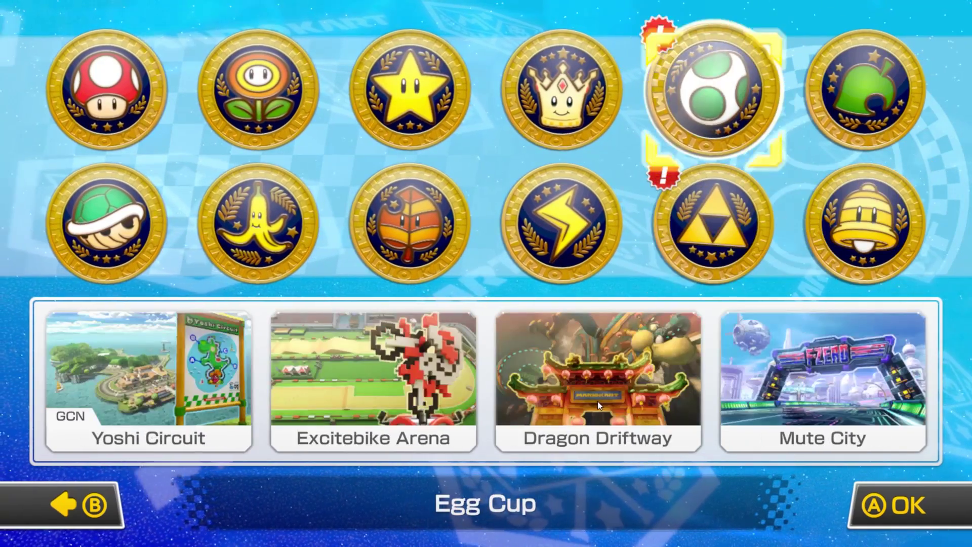
Step: Compare the courses offered in the four DLC cups, including the Triforce Cup and the Egg Cup
key(Right)
key(Down)
key(Left)
key(Right)
key(Left)
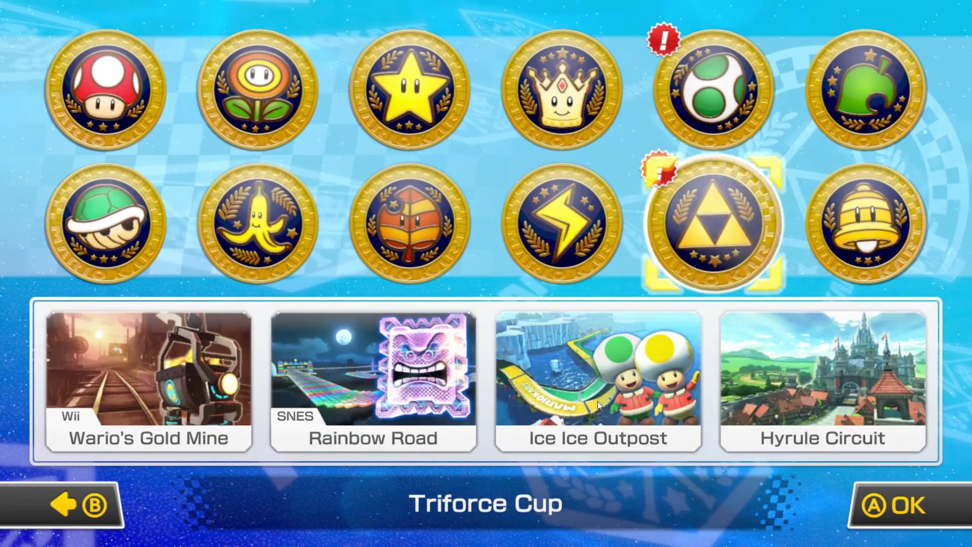
key(Up)
key(Right)
key(Left)
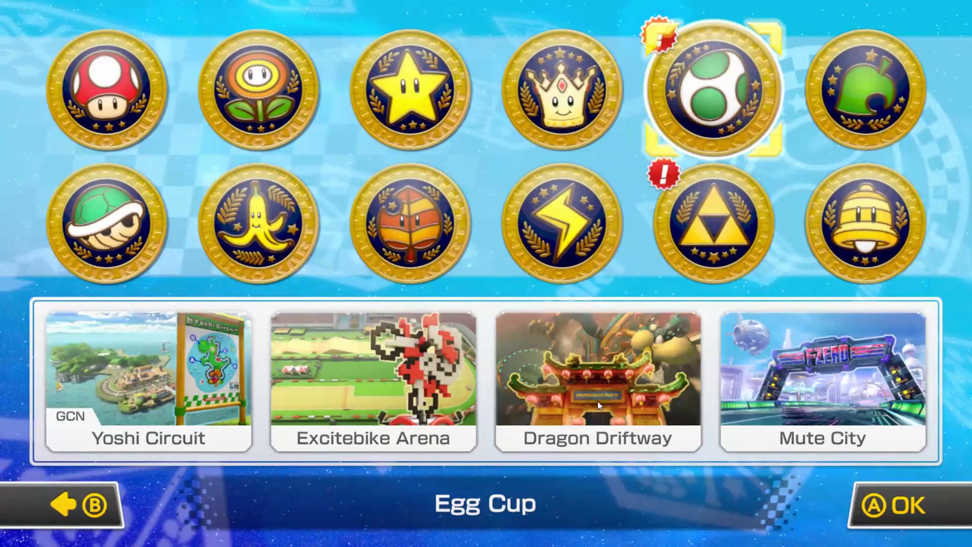
Step: Select the Egg Cup and choose Excitebike Arena as the course to race
key(Down)
key(Up)
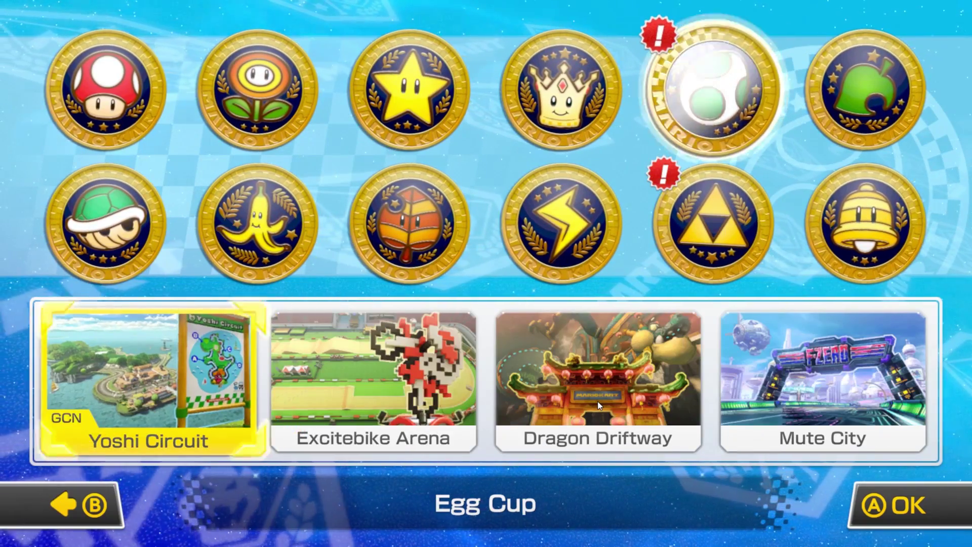
key(Right)
key(Right)
key(Left)
key(Return)
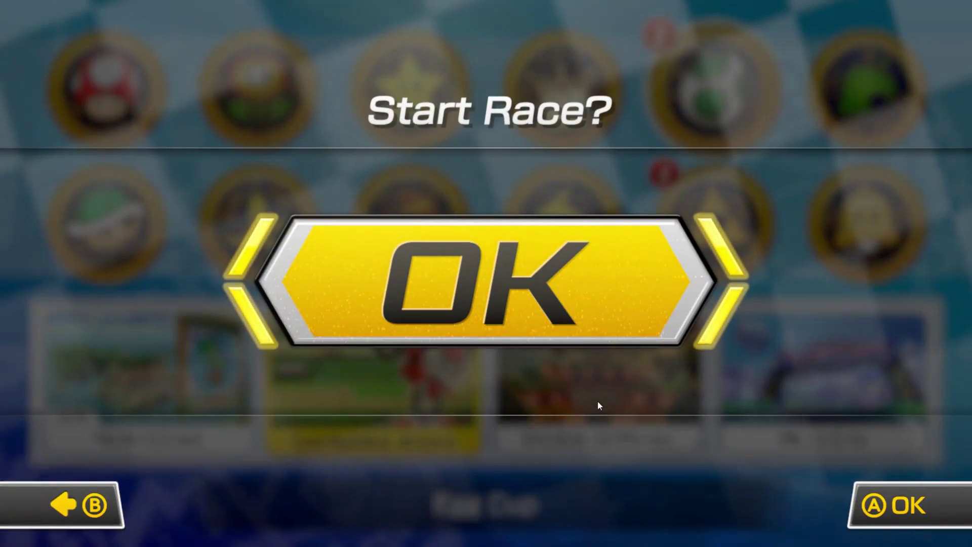